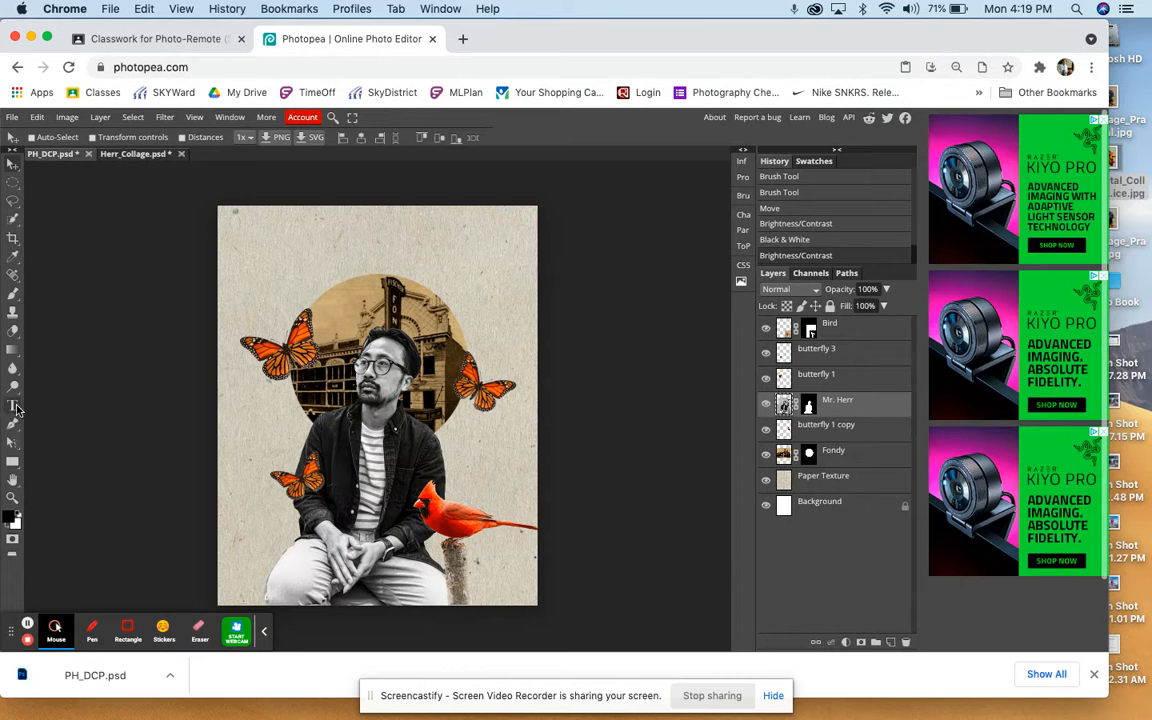
pyautogui.click(14, 406)
pyautogui.moveTo(237, 237); pyautogui.dragTo(530, 380)
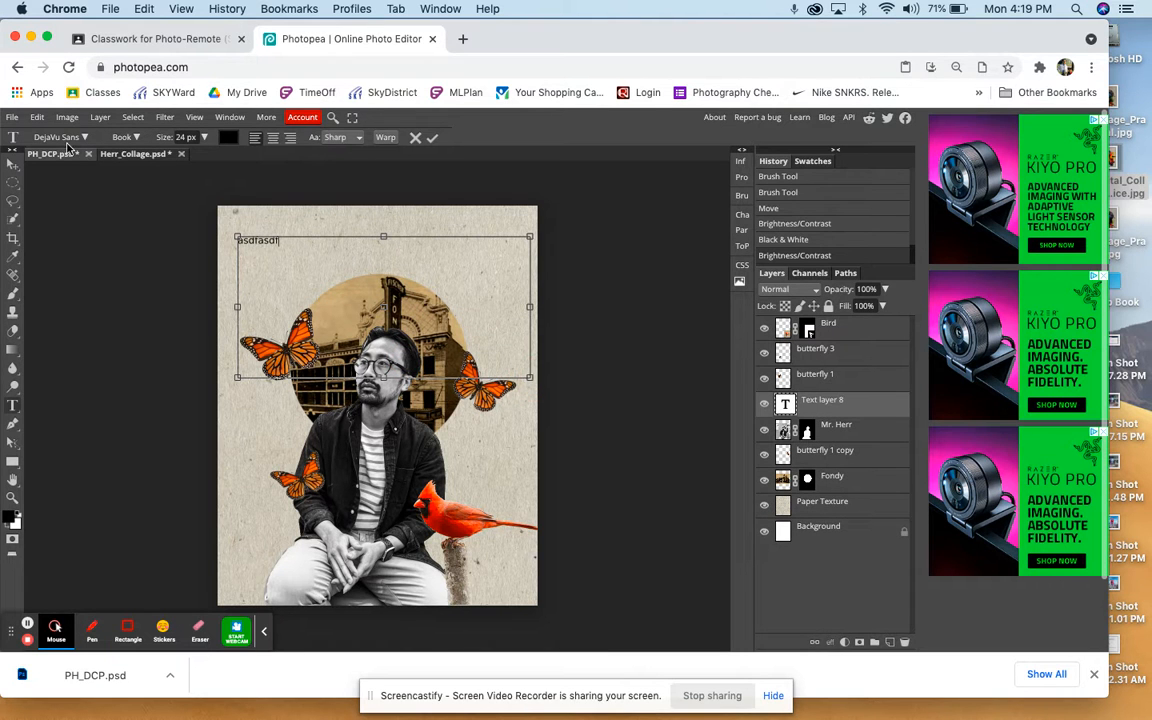
pyautogui.click(14, 165)
pyautogui.press('Delete')
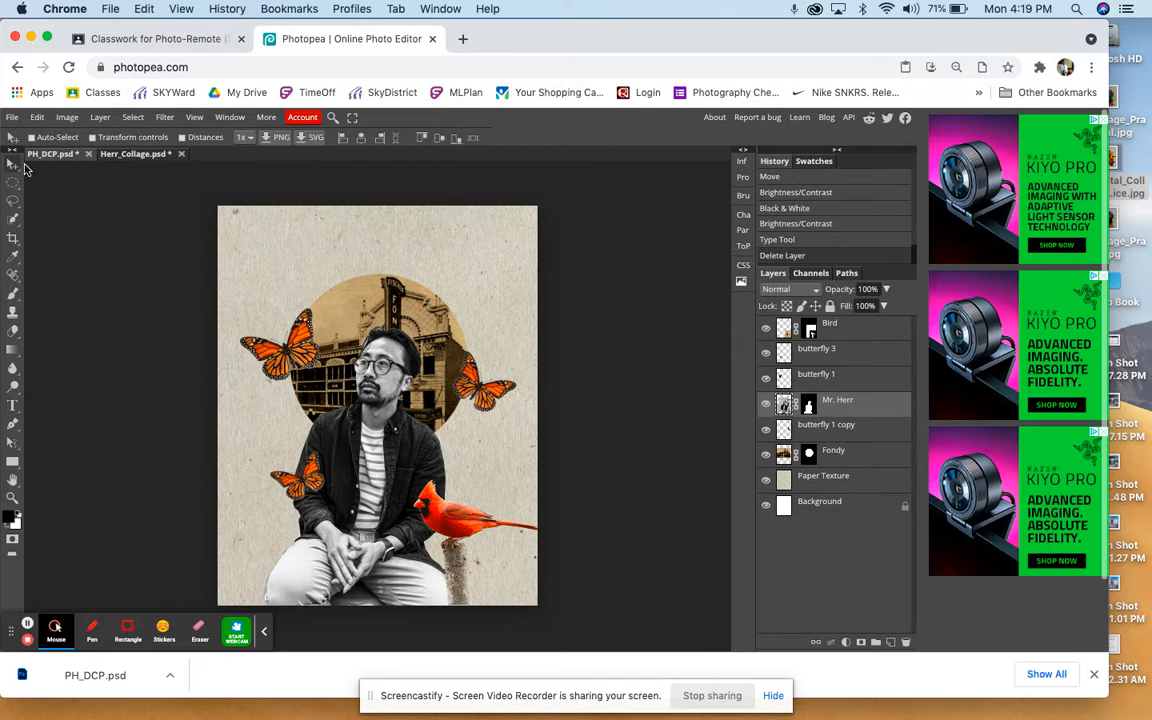
# Step: Add the text "PH" on the paper background near the collage's upper-left corner and set its size to 102 px
pyautogui.click(13, 405)
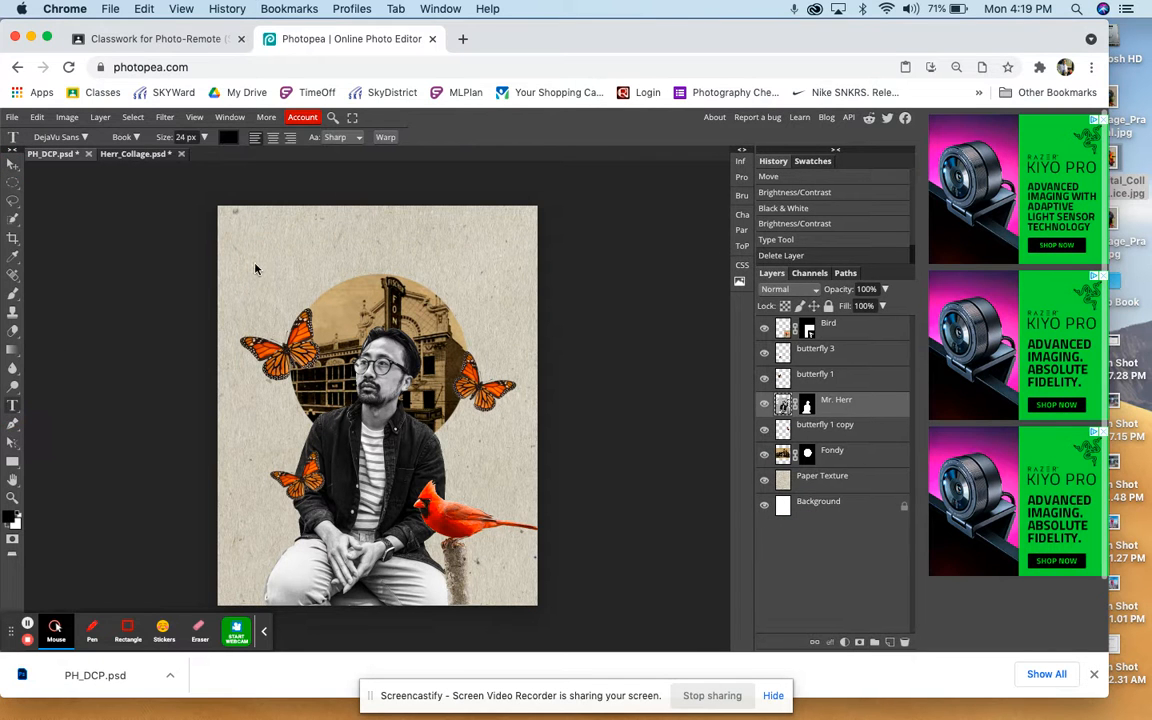
pyautogui.click(251, 258)
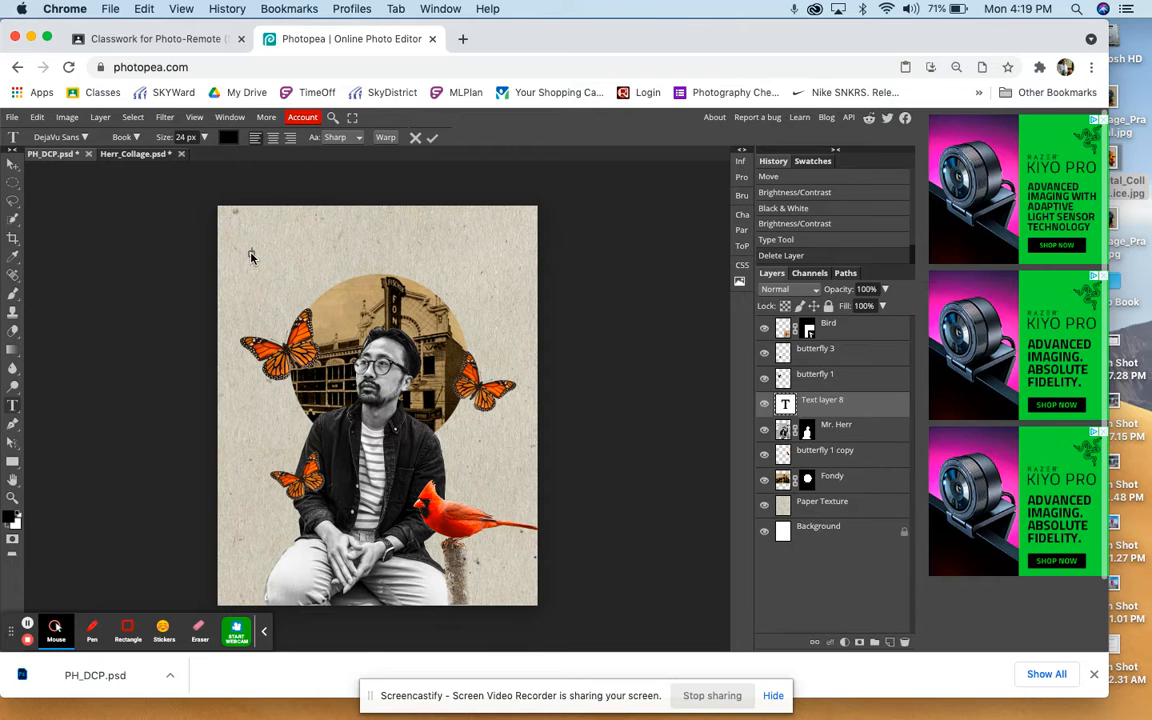
pyautogui.write('PH')
pyautogui.click(257, 250)
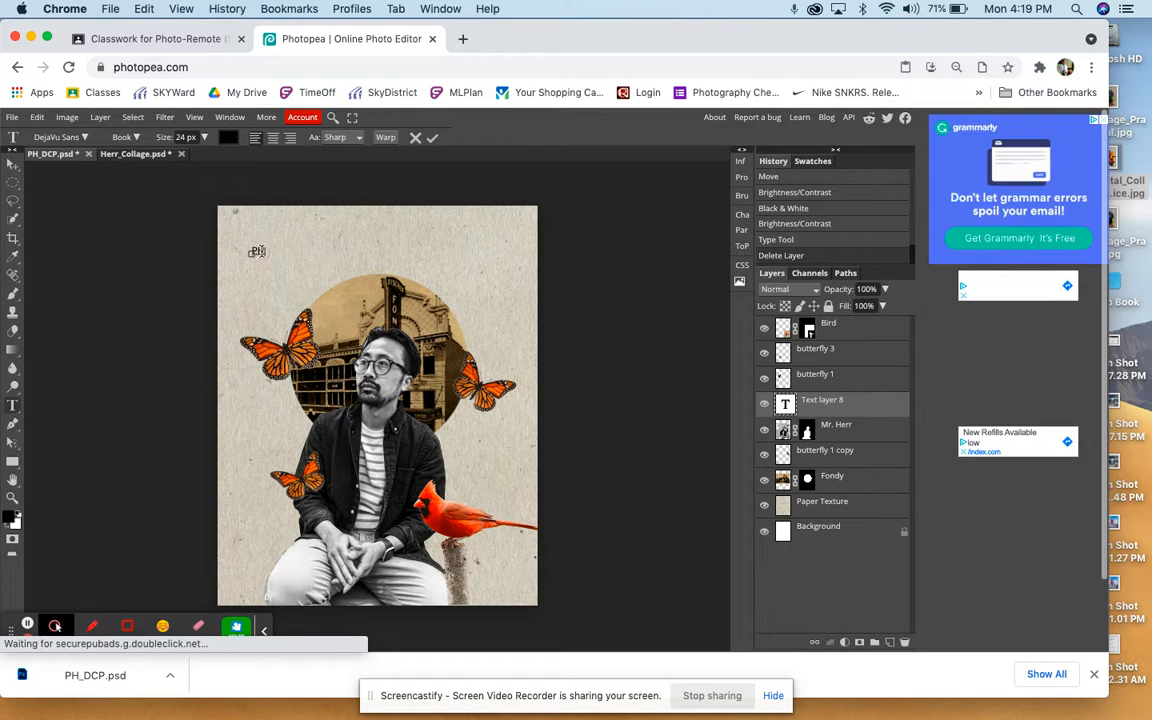
pyautogui.doubleClick(257, 250)
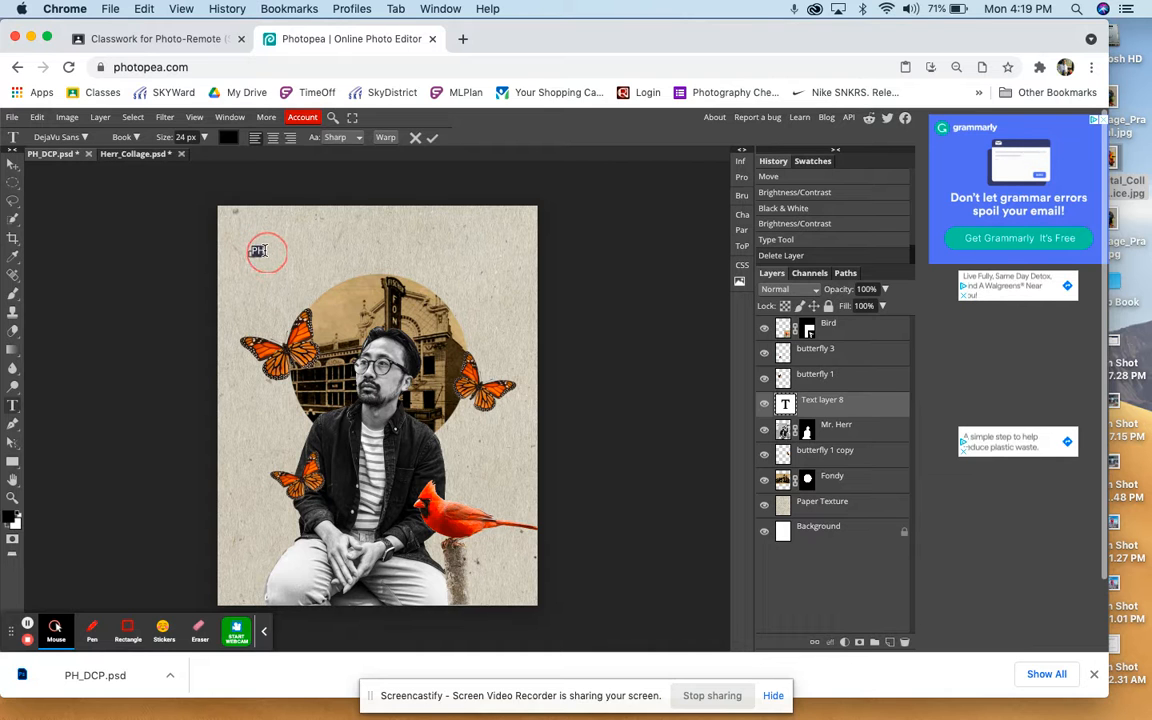
pyautogui.click(203, 138)
pyautogui.moveTo(195, 157); pyautogui.dragTo(201, 161)
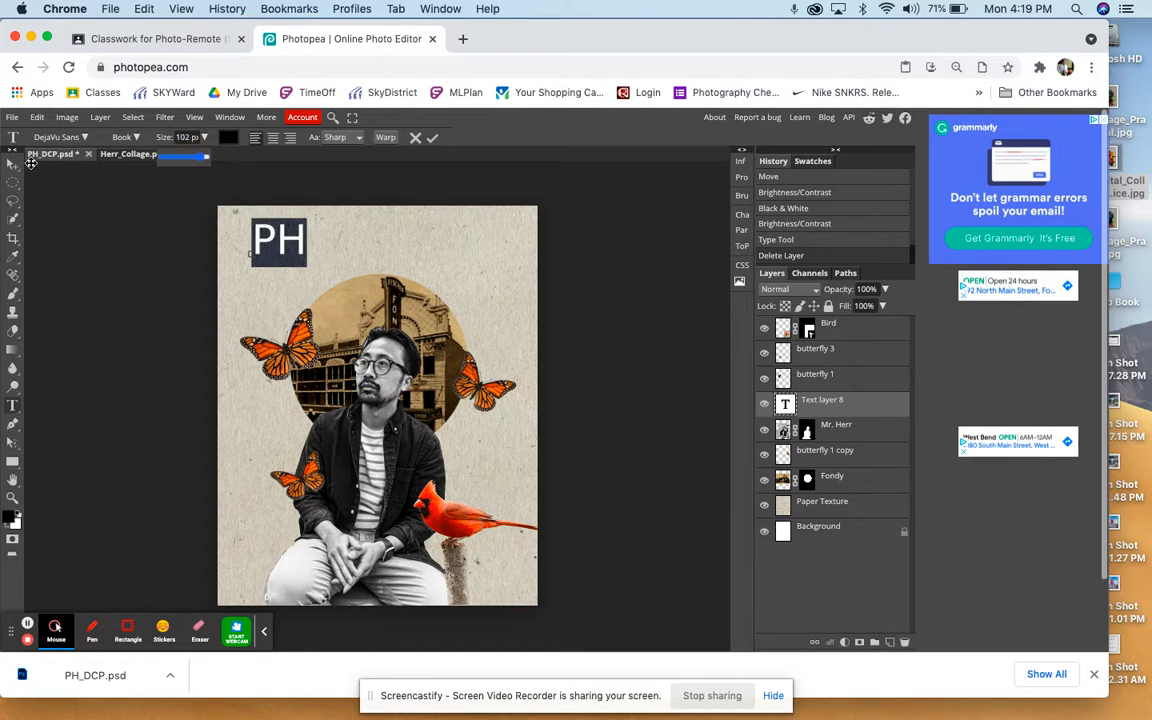
# Step: Move the PH text closer to the collage's upper-left corner and scale it up proportionally to about 287%
pyautogui.click(12, 160)
pyautogui.moveTo(281, 236); pyautogui.dragTo(259, 229)
pyautogui.click(119, 139)
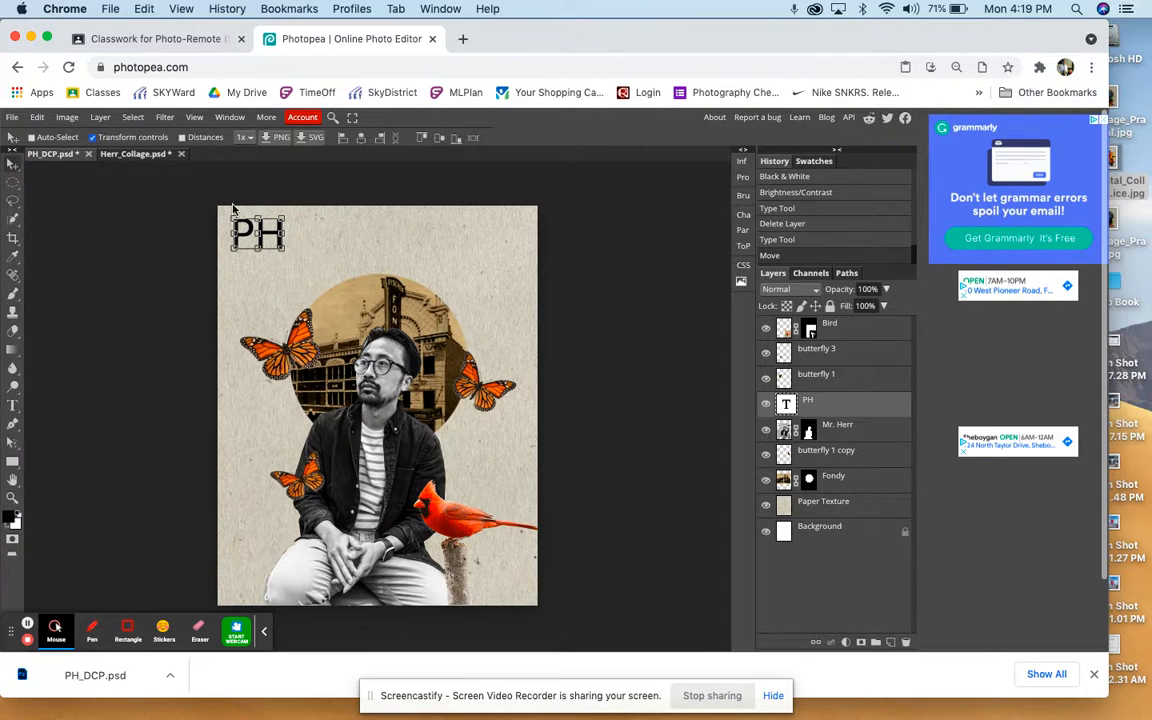
pyautogui.moveTo(284, 249); pyautogui.dragTo(370, 332)
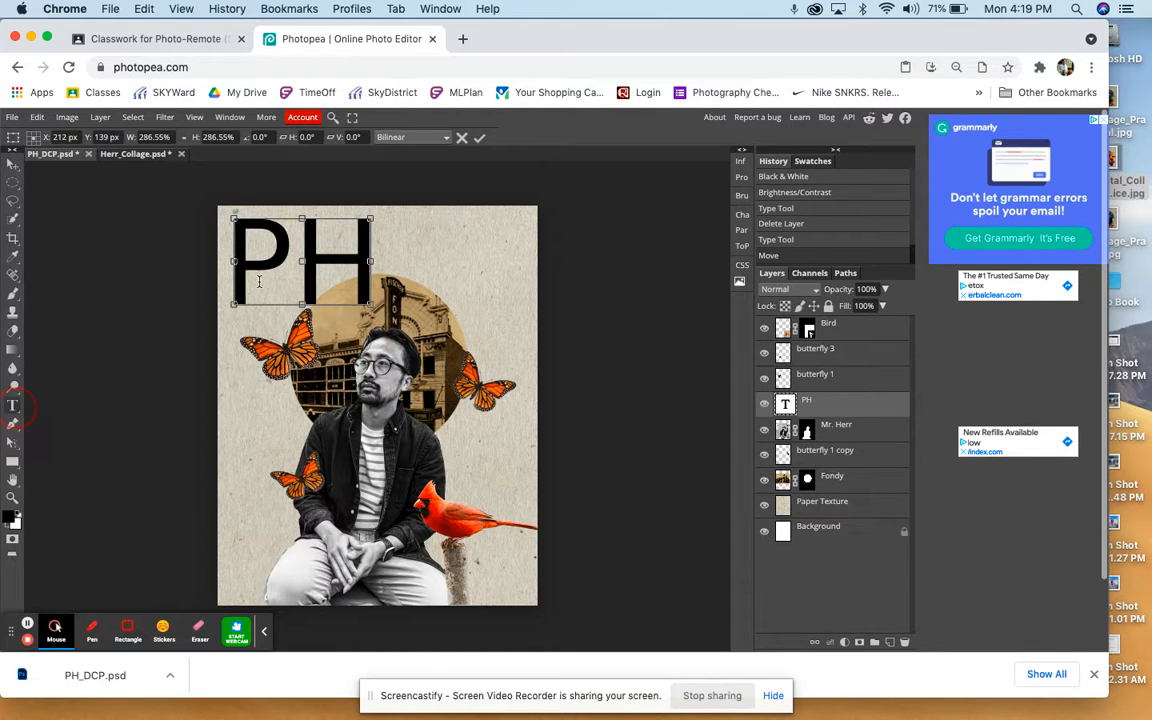
# Step: Change the font of the PH text to Doppio One
pyautogui.doubleClick(271, 273)
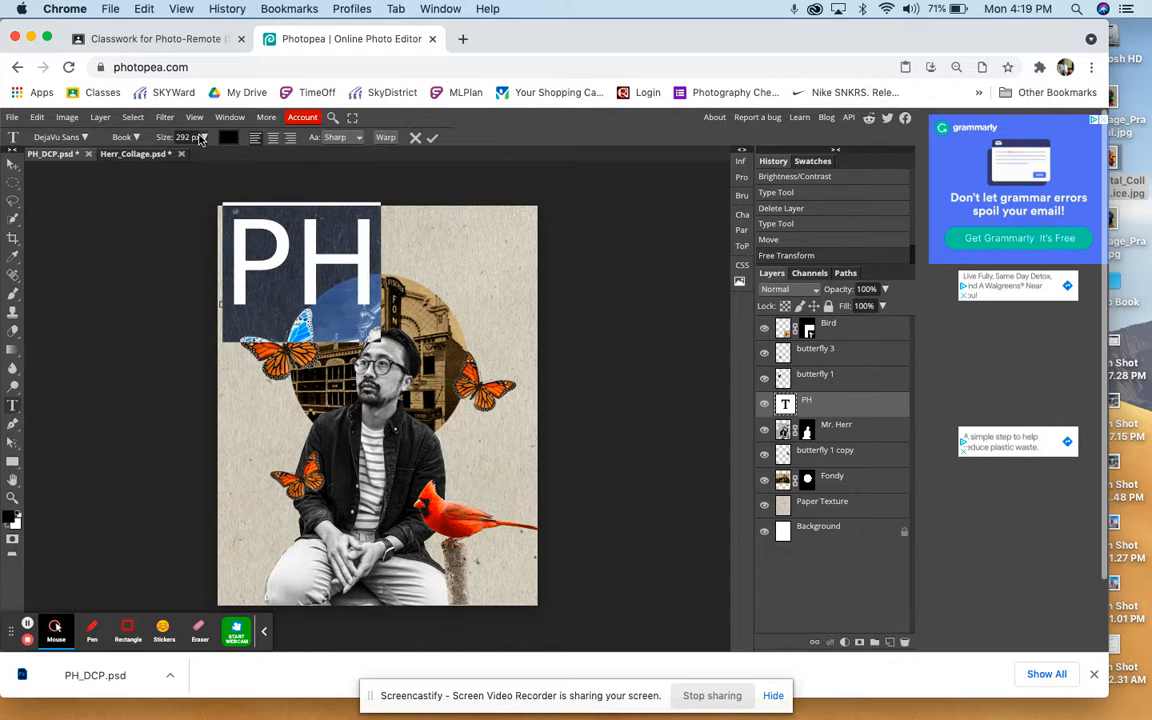
pyautogui.click(84, 138)
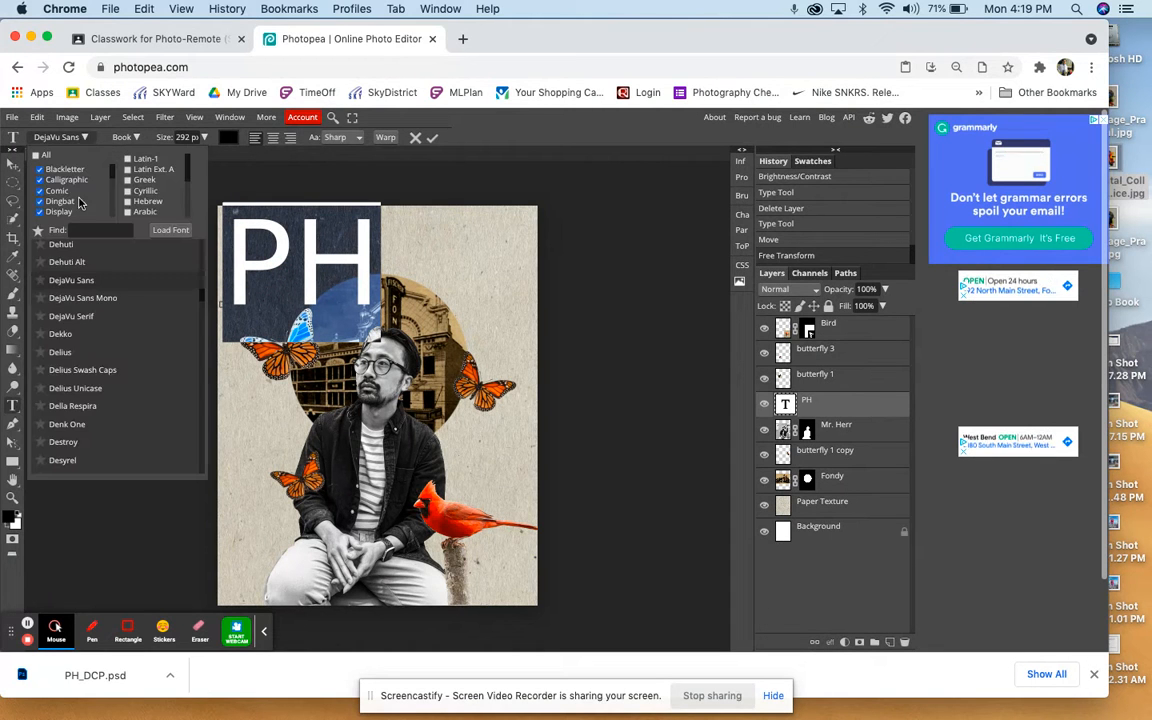
pyautogui.scroll(-3, 75, 320)
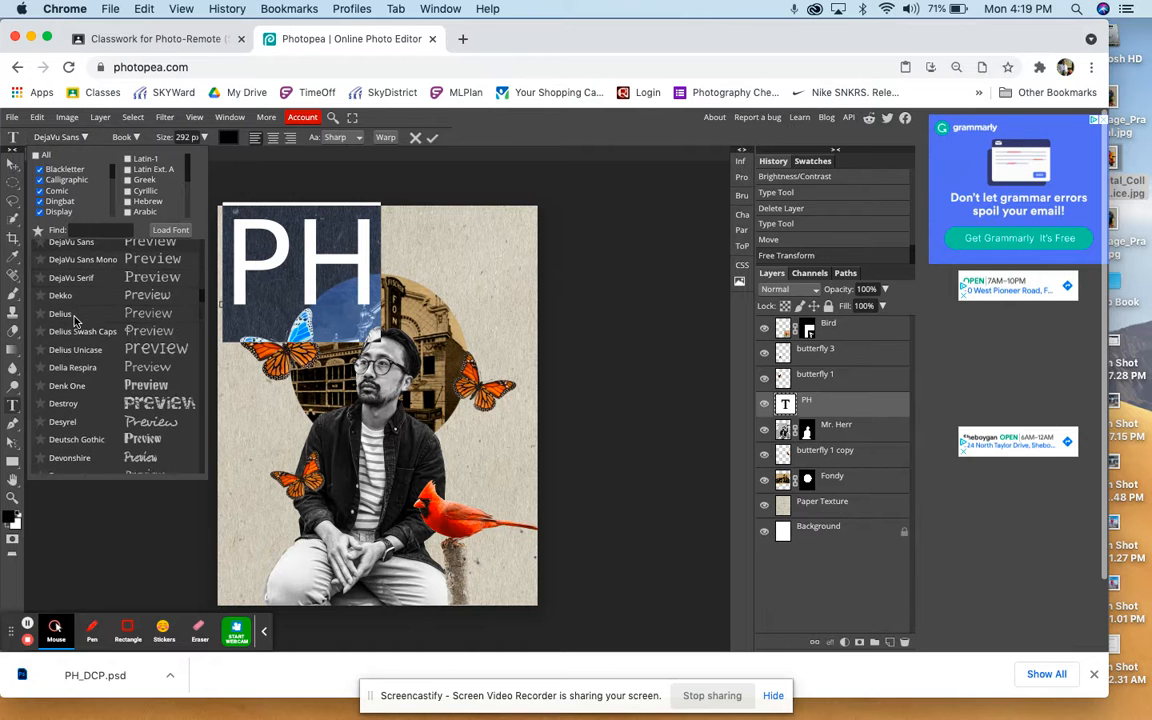
pyautogui.scroll(-4, 75, 320)
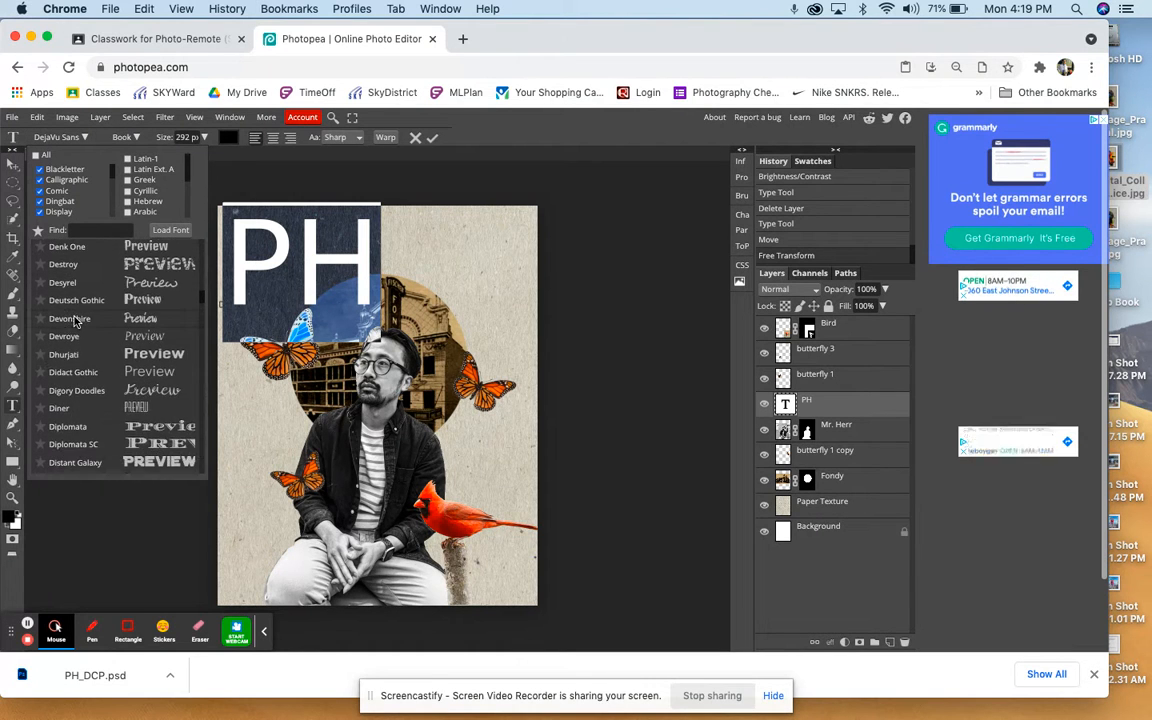
pyautogui.scroll(-2, 73, 320)
pyautogui.scroll(-2, 73, 320)
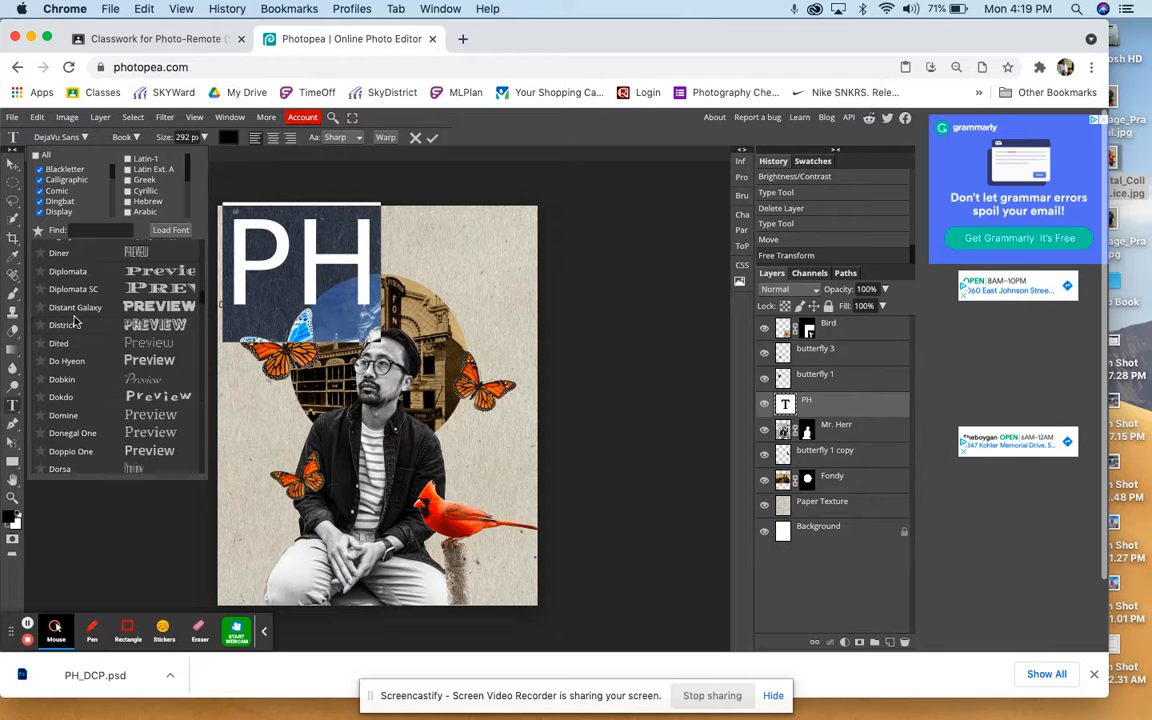
pyautogui.scroll(-1, 73, 320)
pyautogui.scroll(-2, 73, 320)
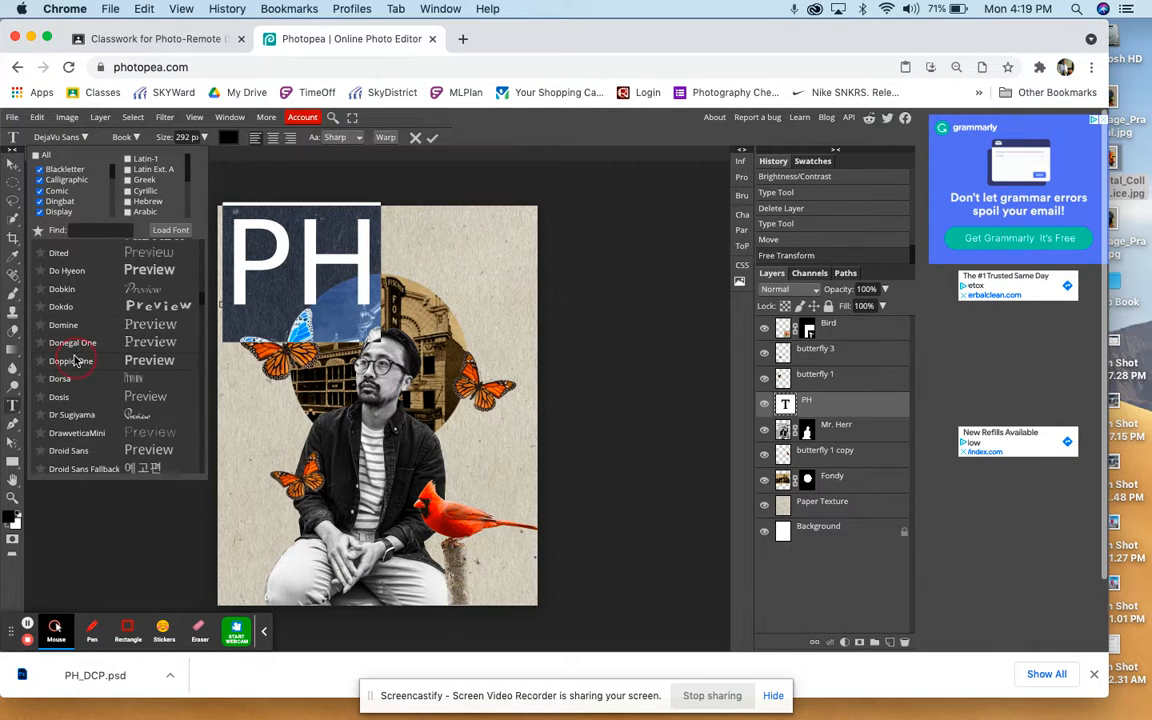
pyautogui.click(73, 360)
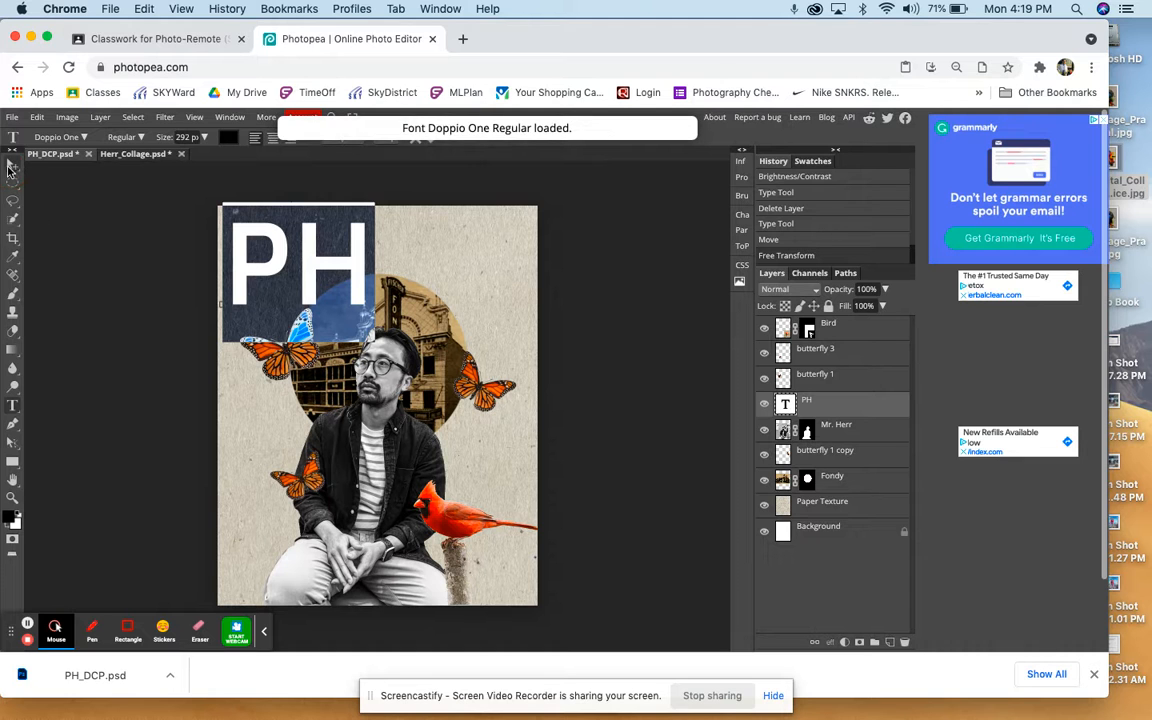
pyautogui.click(10, 166)
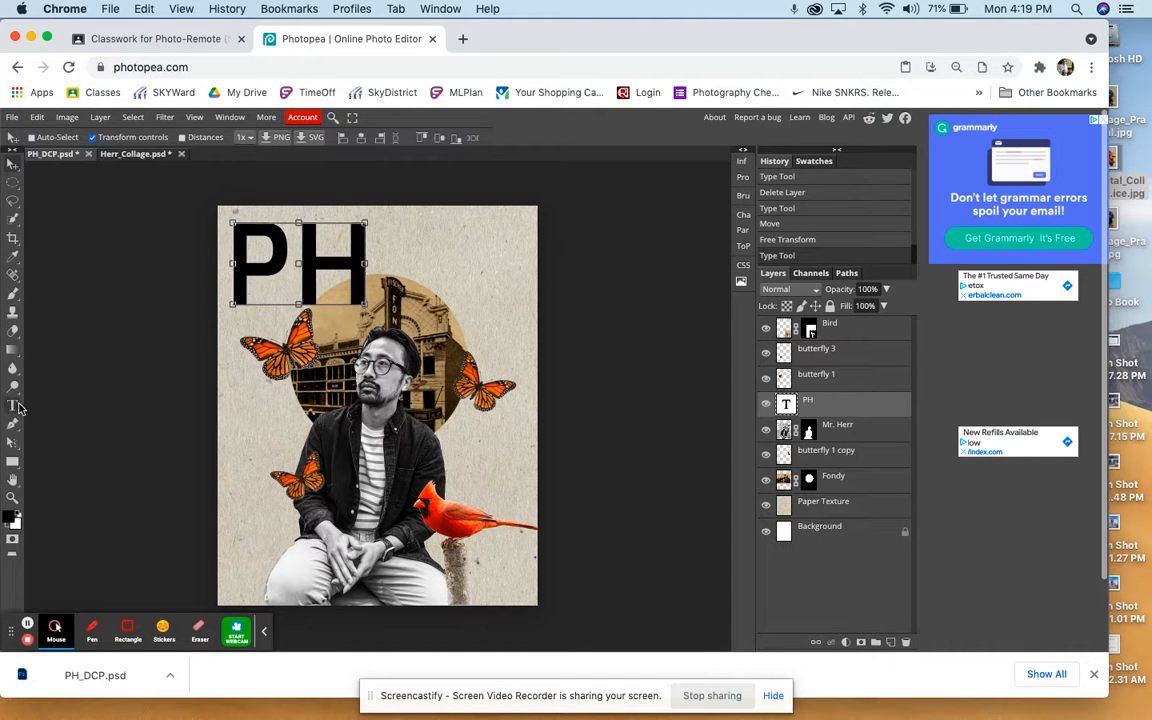
# Step: Recolor the whole PH text bright red (f01e1e)
pyautogui.click(301, 250)
pyautogui.hotkey('ctrl', 'a')
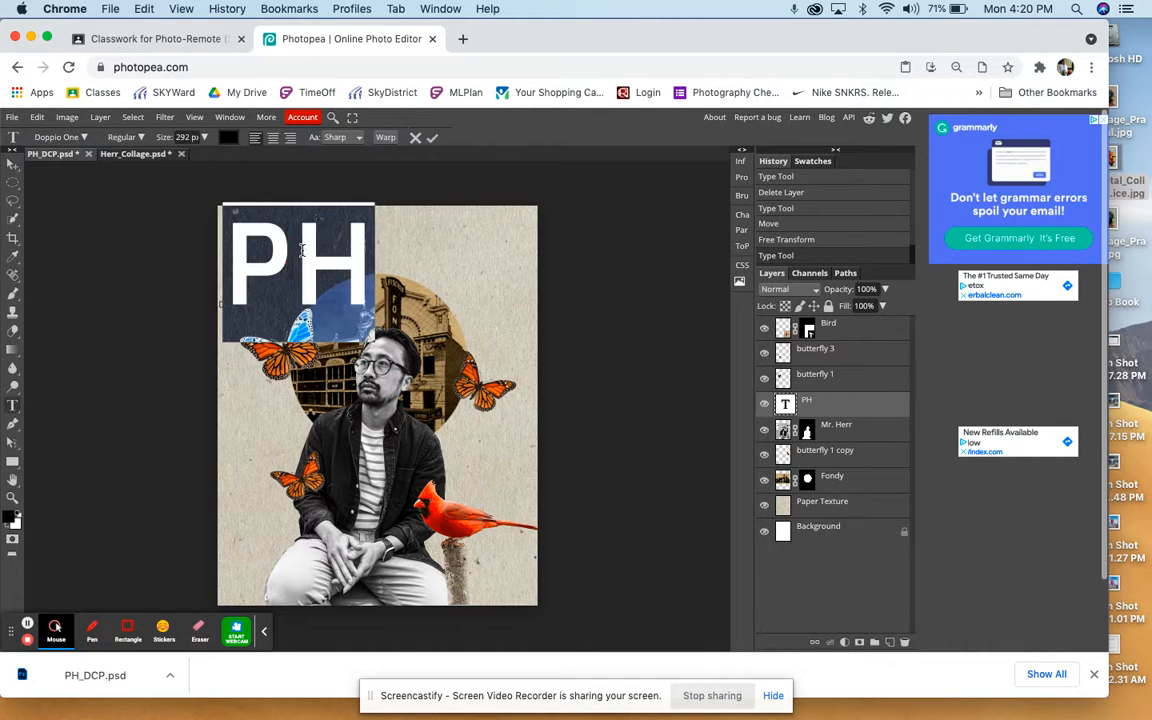
pyautogui.click(230, 139)
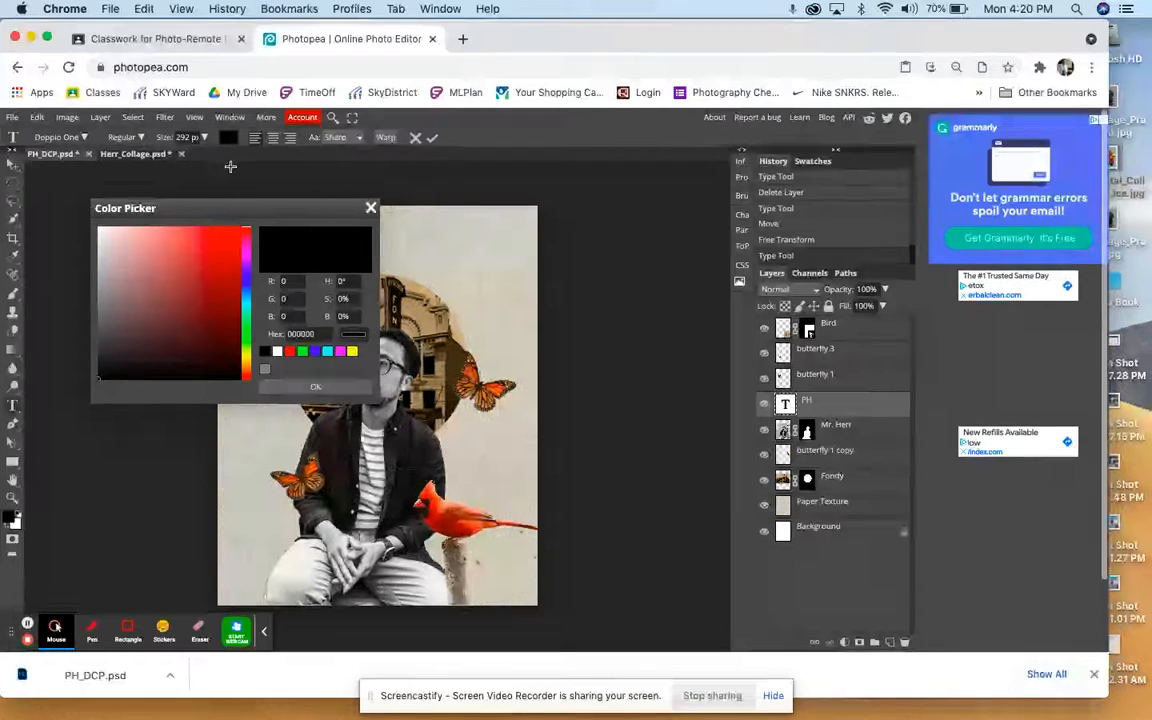
pyautogui.click(220, 239)
pyautogui.moveTo(223, 216); pyautogui.dragTo(613, 226)
pyautogui.click(688, 396)
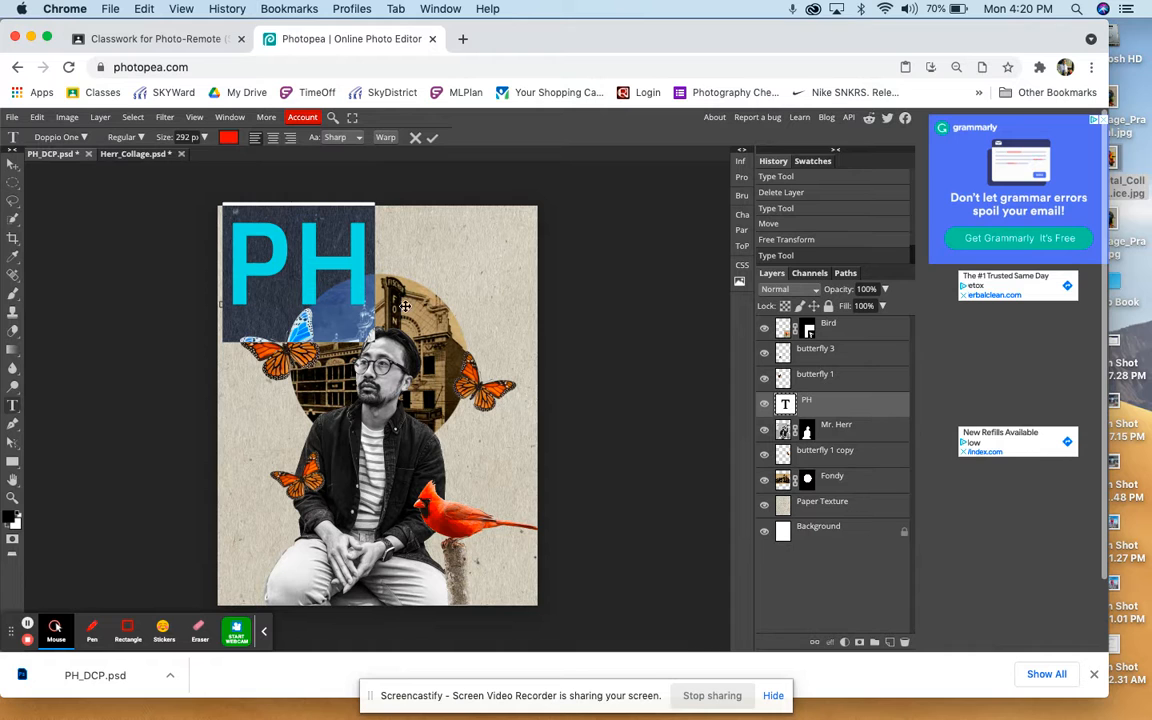
pyautogui.click(360, 278)
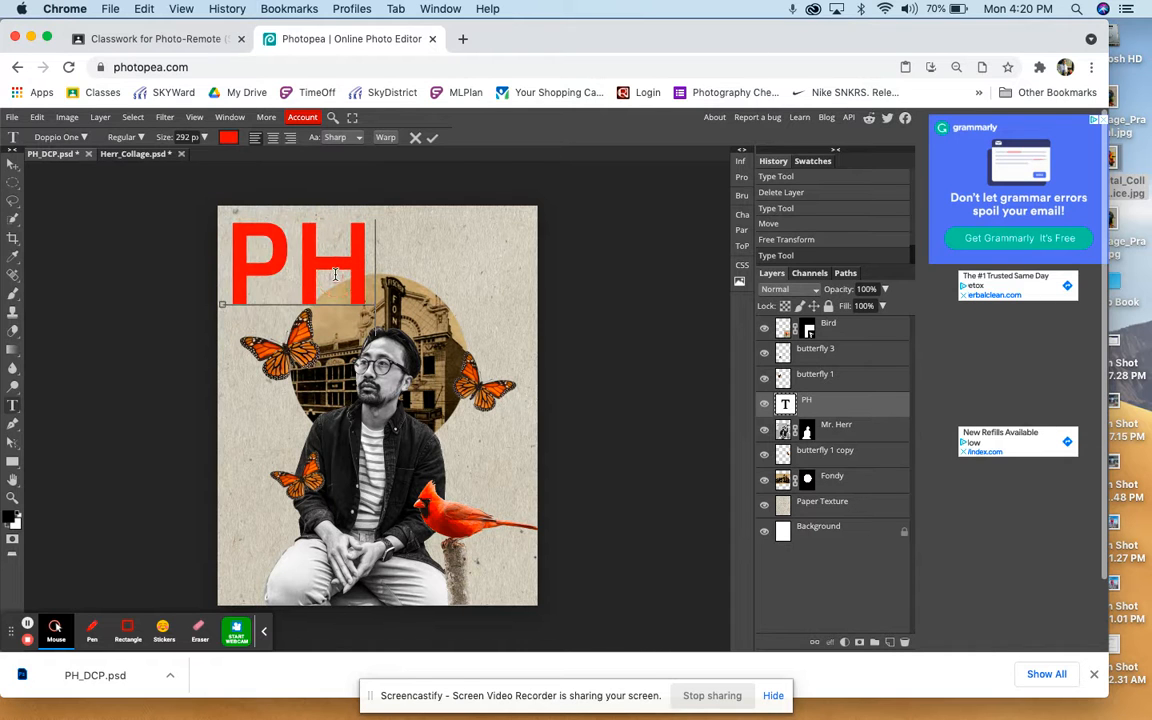
pyautogui.doubleClick(336, 275)
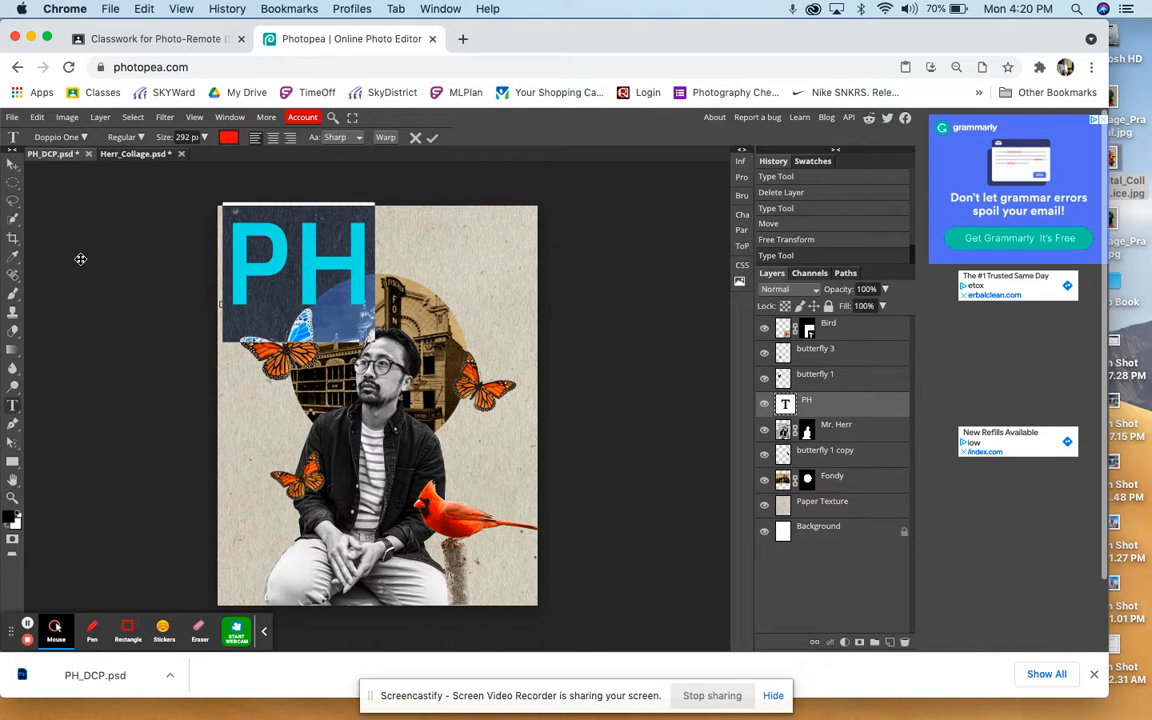
pyautogui.click(14, 259)
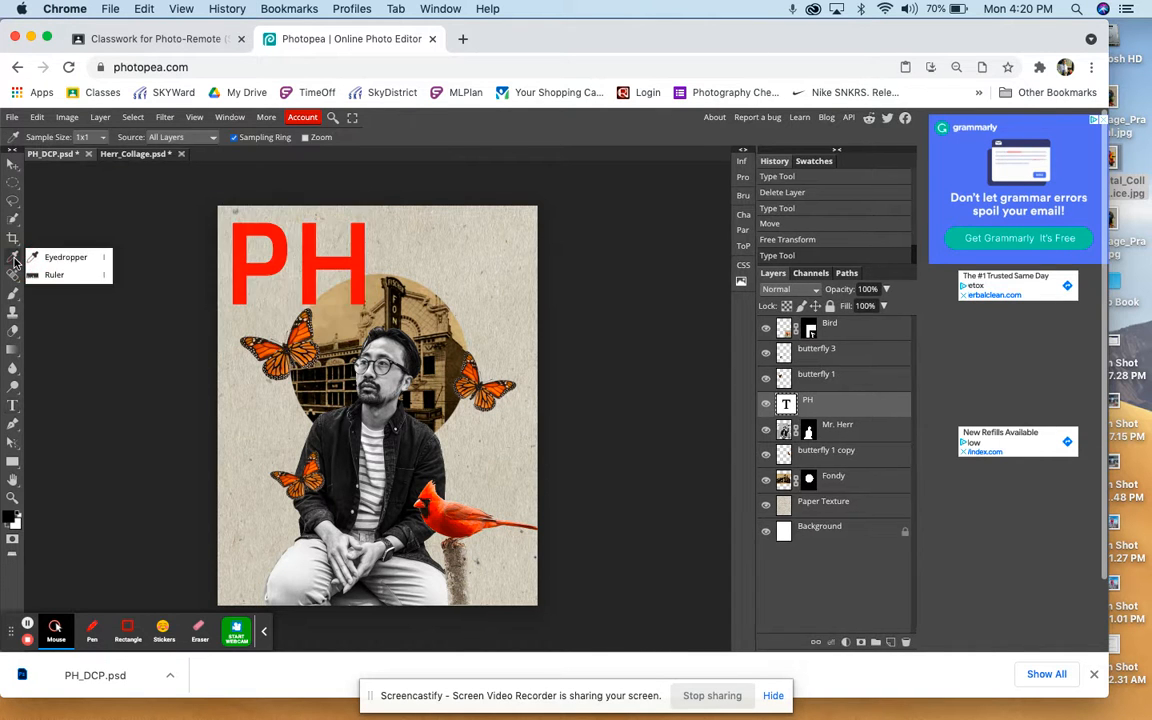
pyautogui.click(185, 138)
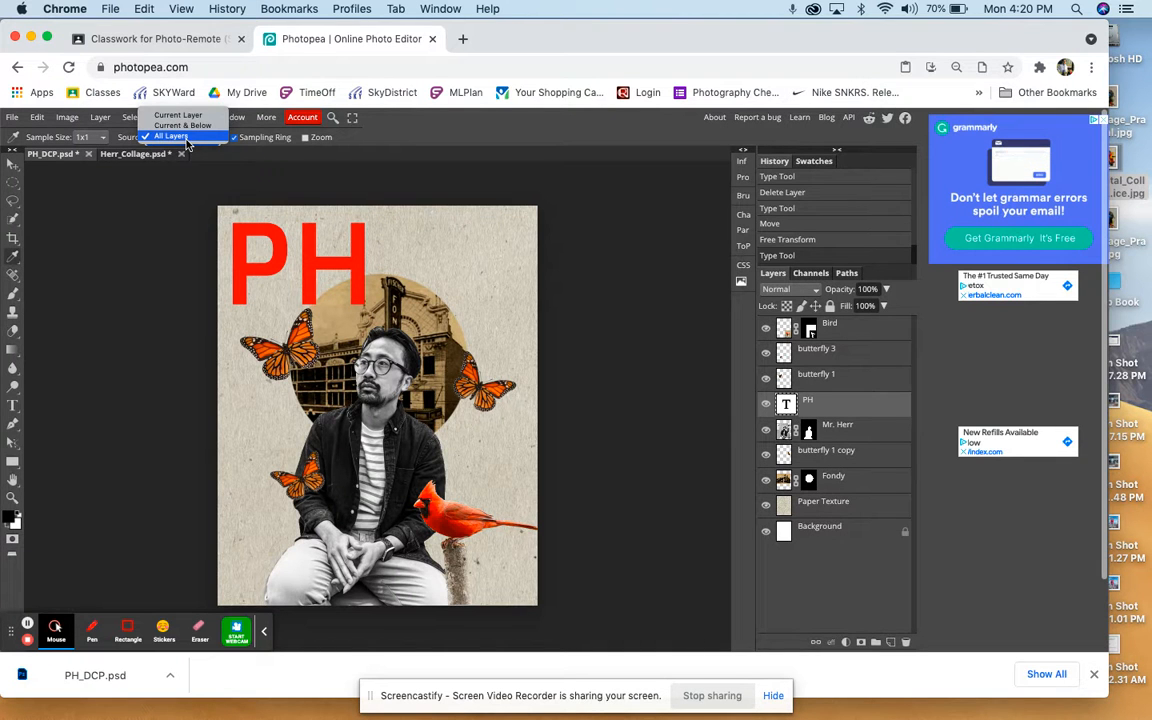
pyautogui.click(186, 139)
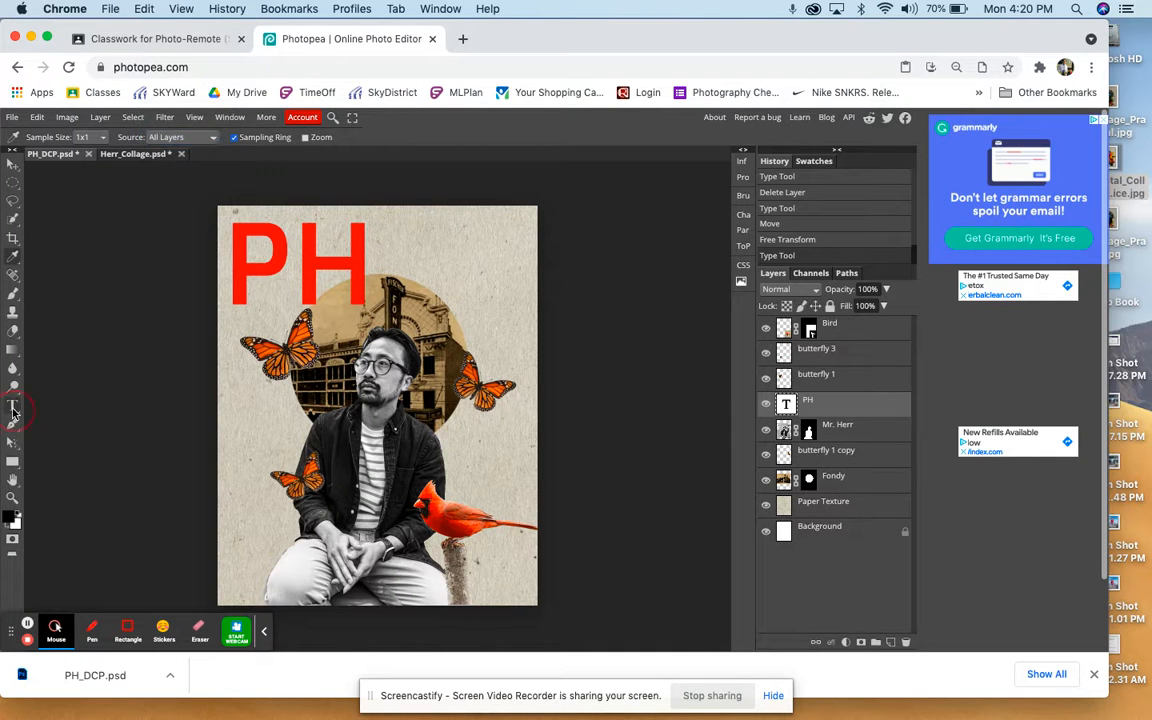
pyautogui.click(13, 407)
pyautogui.click(281, 272)
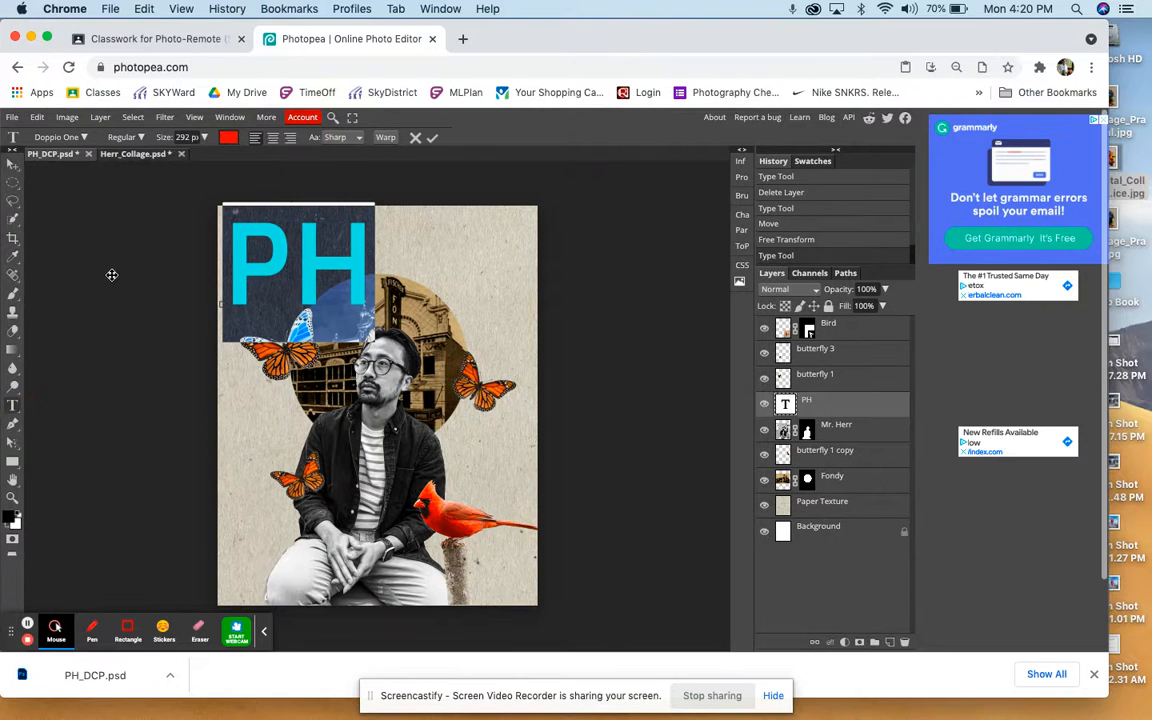
pyautogui.click(13, 255)
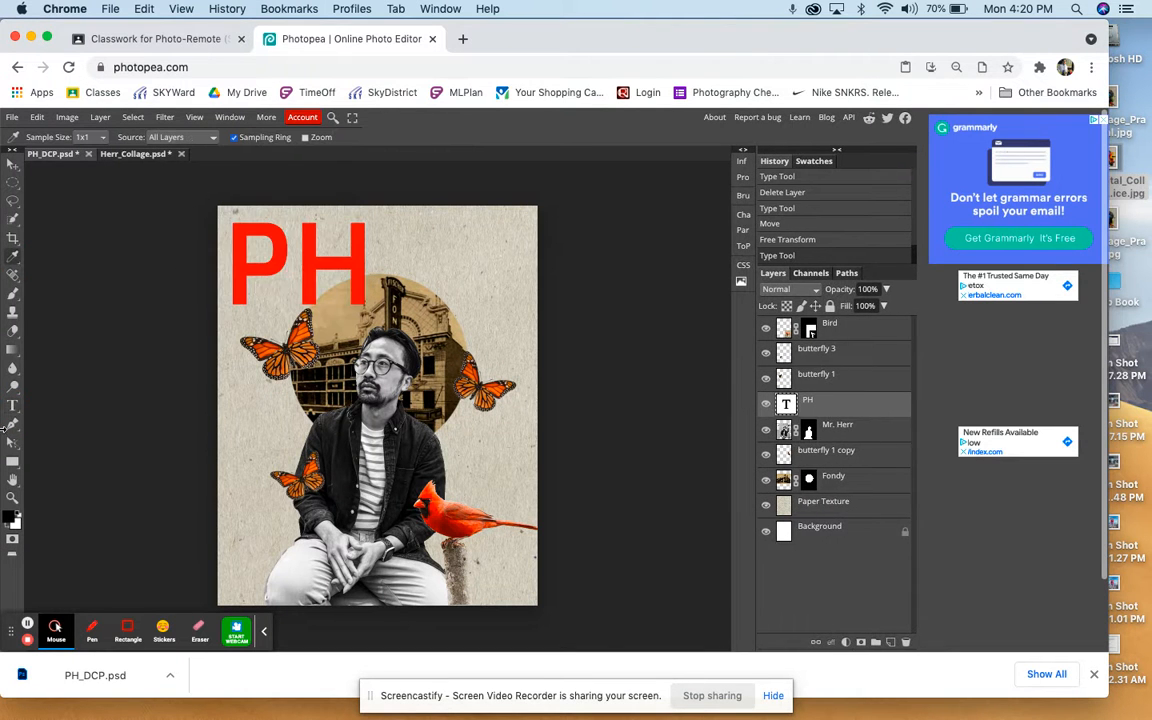
# Step: Select the PH text for recoloring and open its text color picker
pyautogui.press('t')
pyautogui.moveTo(296, 258); pyautogui.dragTo(228, 256)
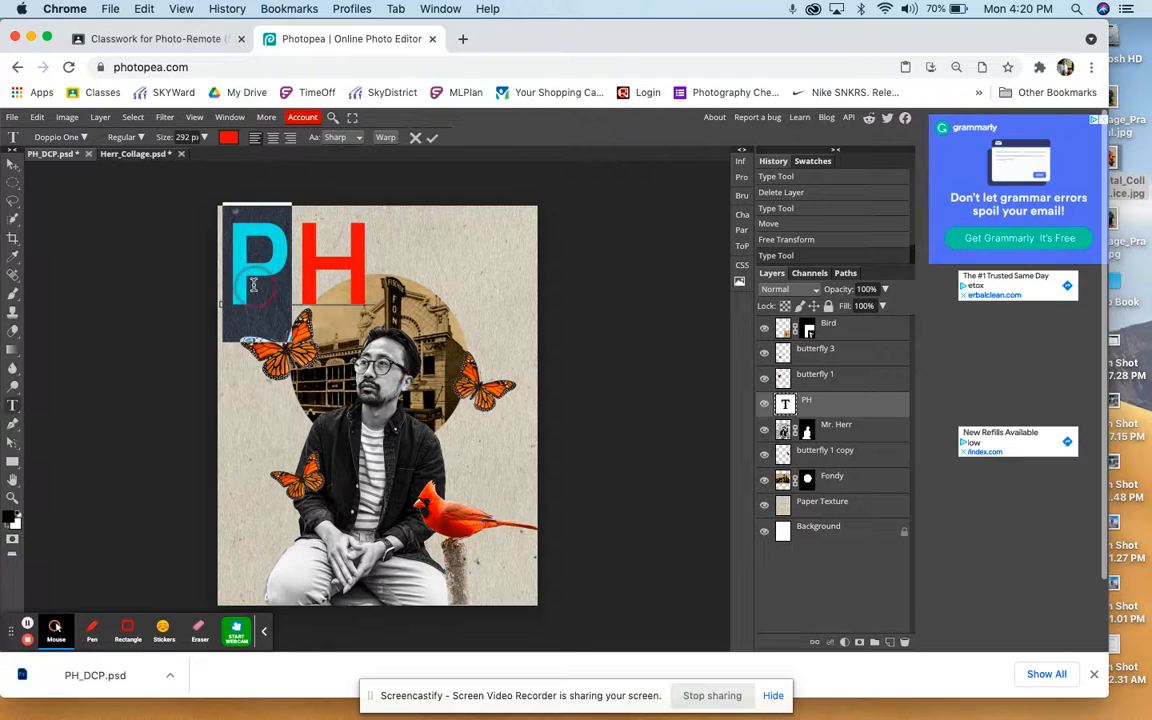
pyautogui.click(229, 138)
pyautogui.click(15, 237)
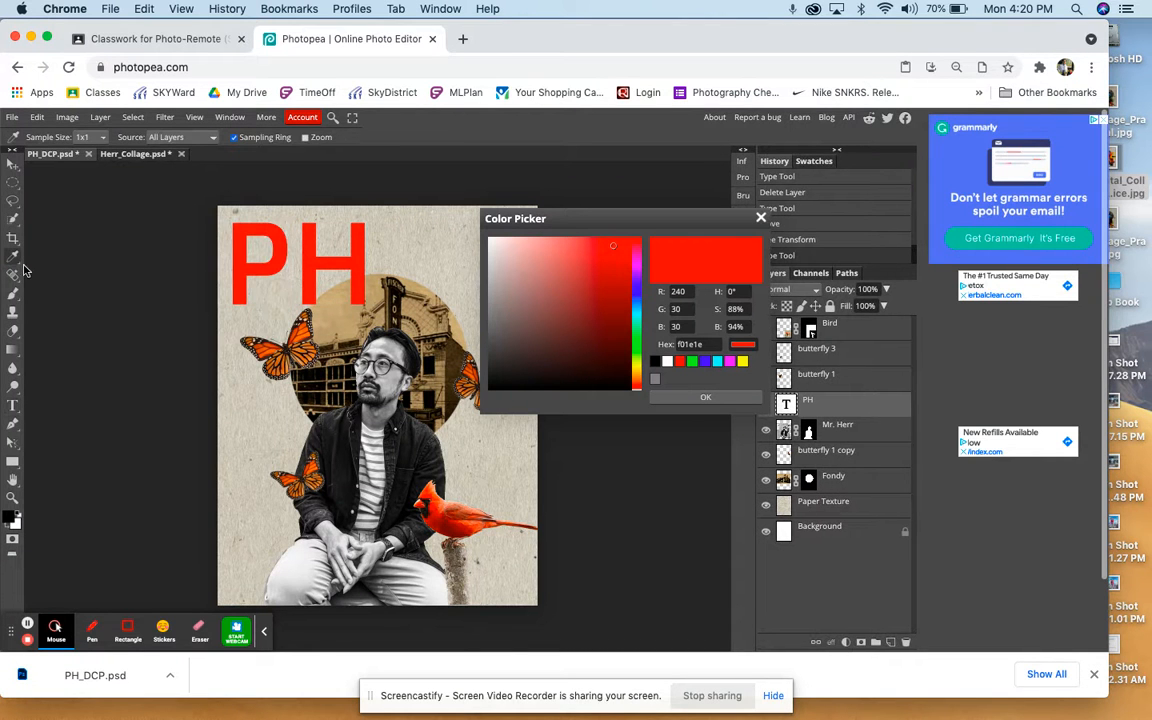
# Step: Try out colors for the PH text by sampling shades from the red cardinal and the orange butterfly
pyautogui.click(457, 516)
pyautogui.click(463, 520)
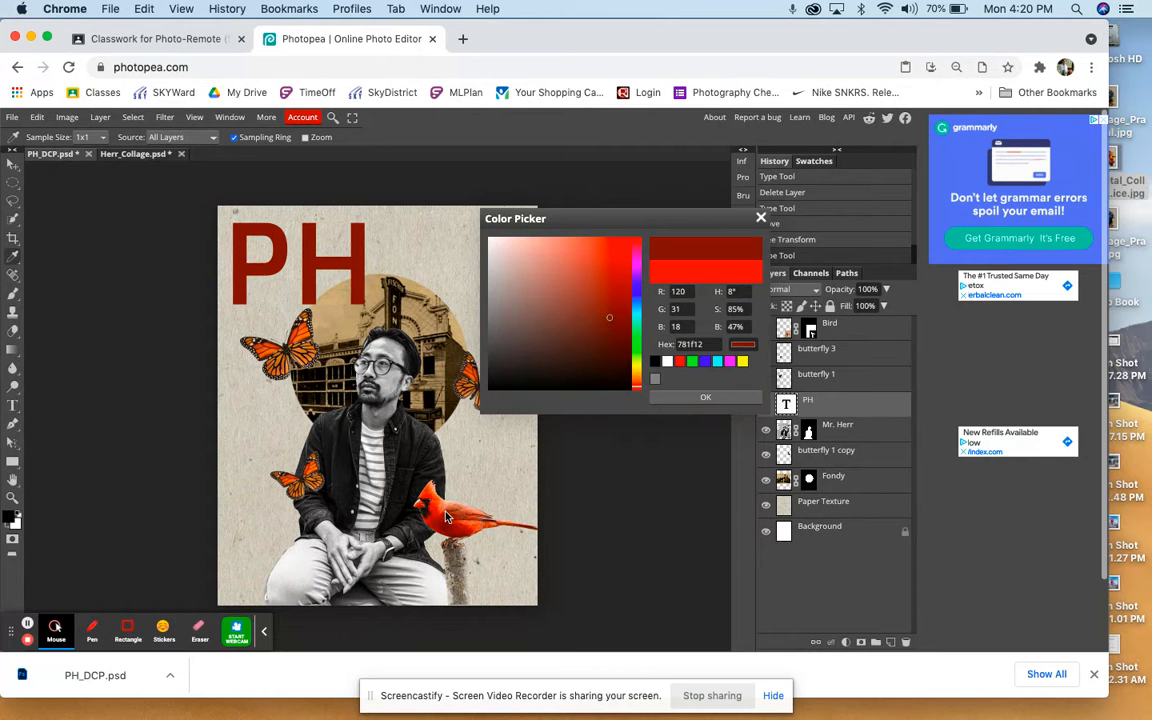
pyautogui.click(476, 527)
pyautogui.click(433, 476)
pyautogui.click(400, 458)
pyautogui.click(437, 513)
pyautogui.click(440, 519)
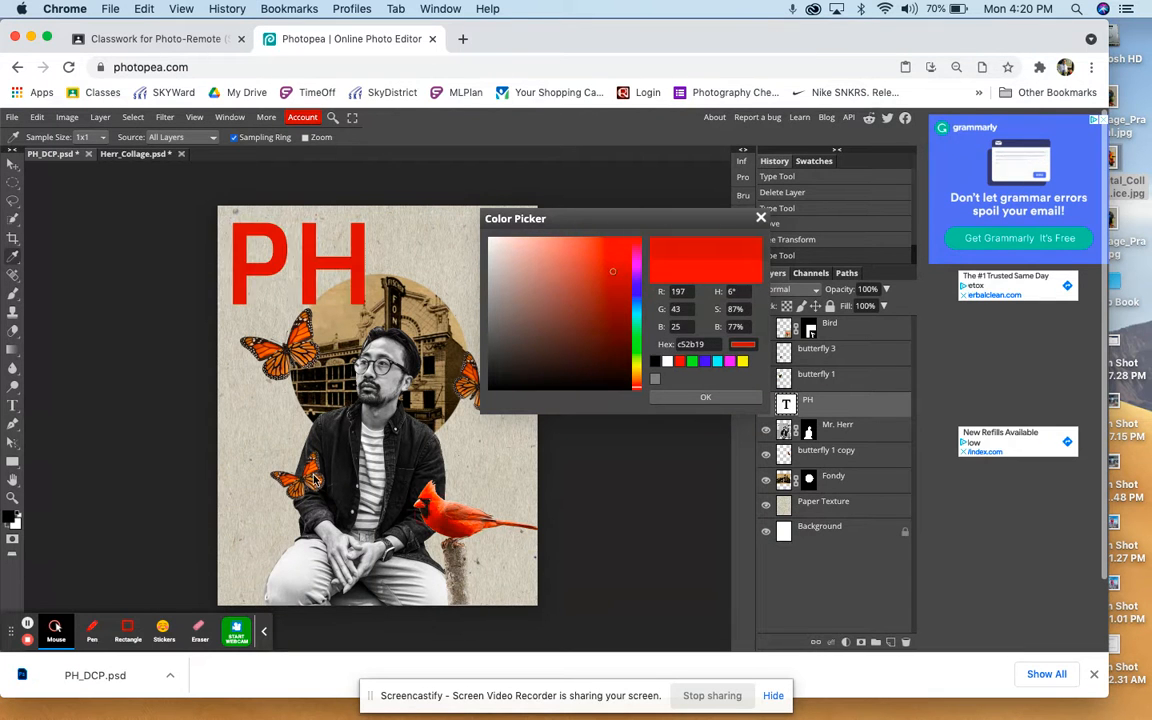
pyautogui.click(310, 462)
pyautogui.click(458, 524)
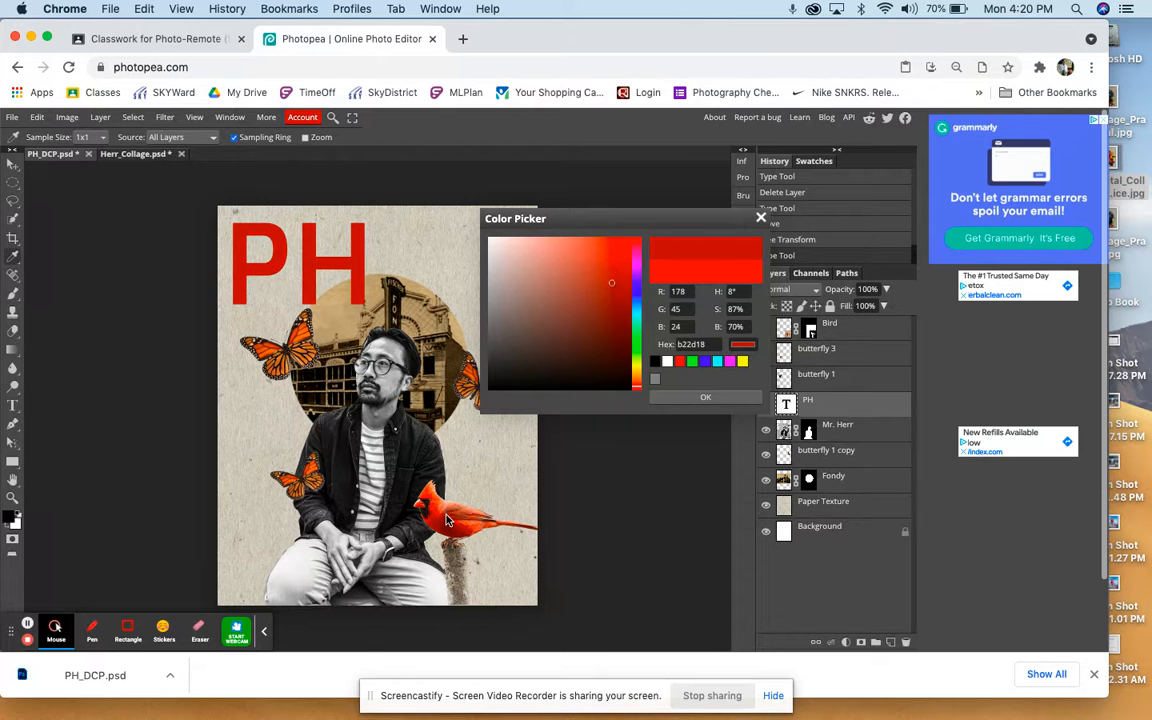
pyautogui.click(446, 517)
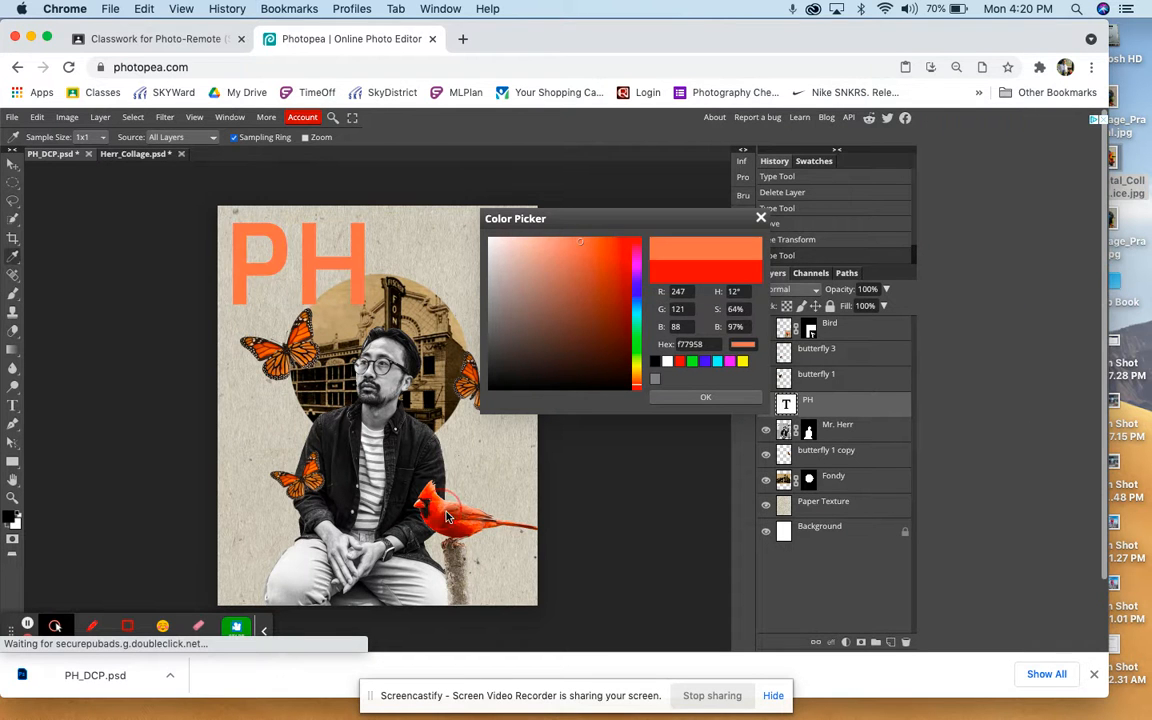
pyautogui.click(458, 519)
pyautogui.click(450, 521)
pyautogui.click(443, 521)
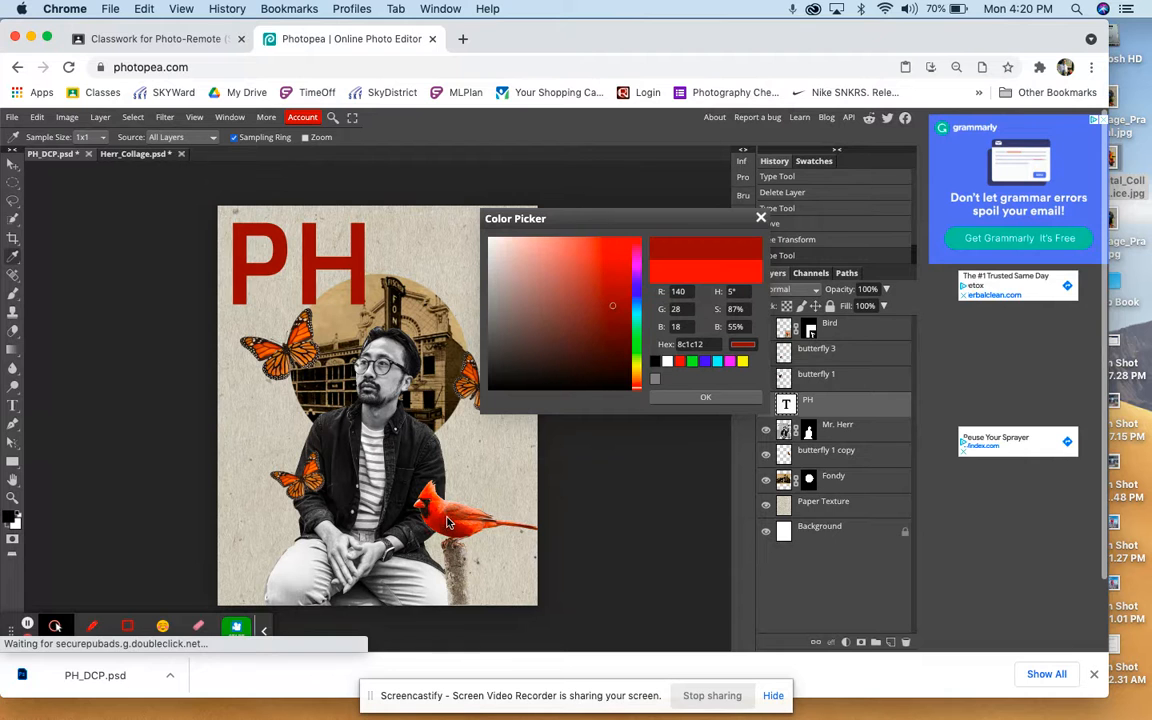
pyautogui.click(457, 518)
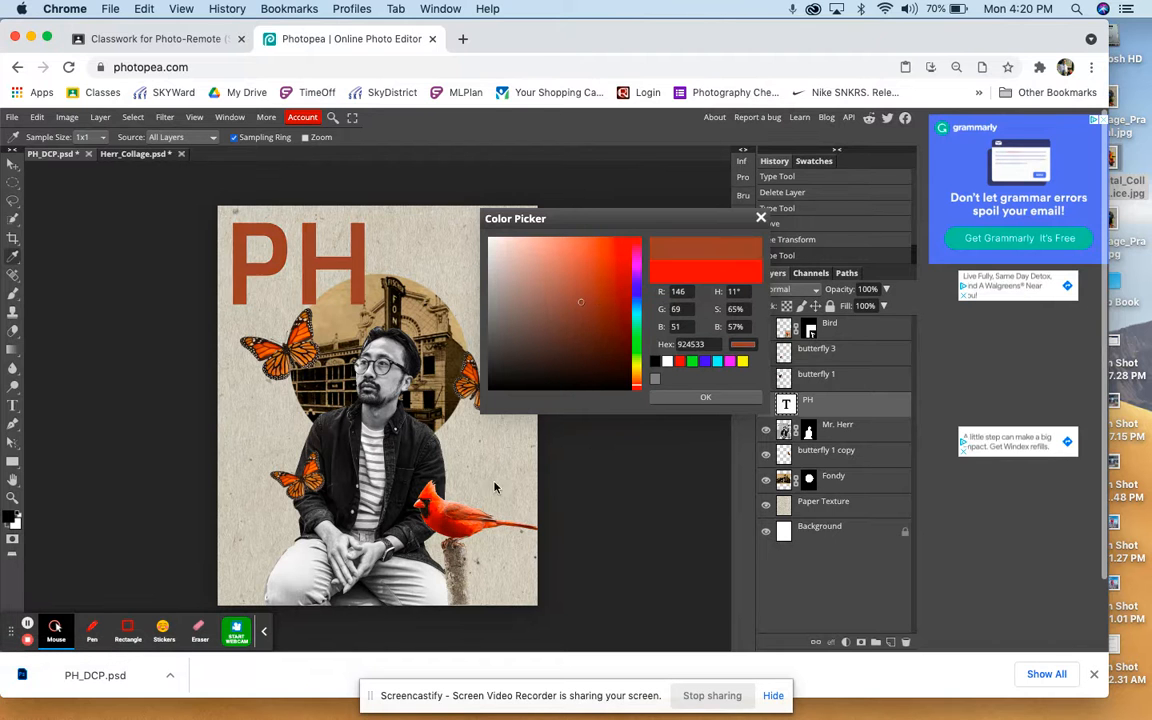
# Step: Set the PH text color to bright orange-red (e83a11)
pyautogui.click(620, 252)
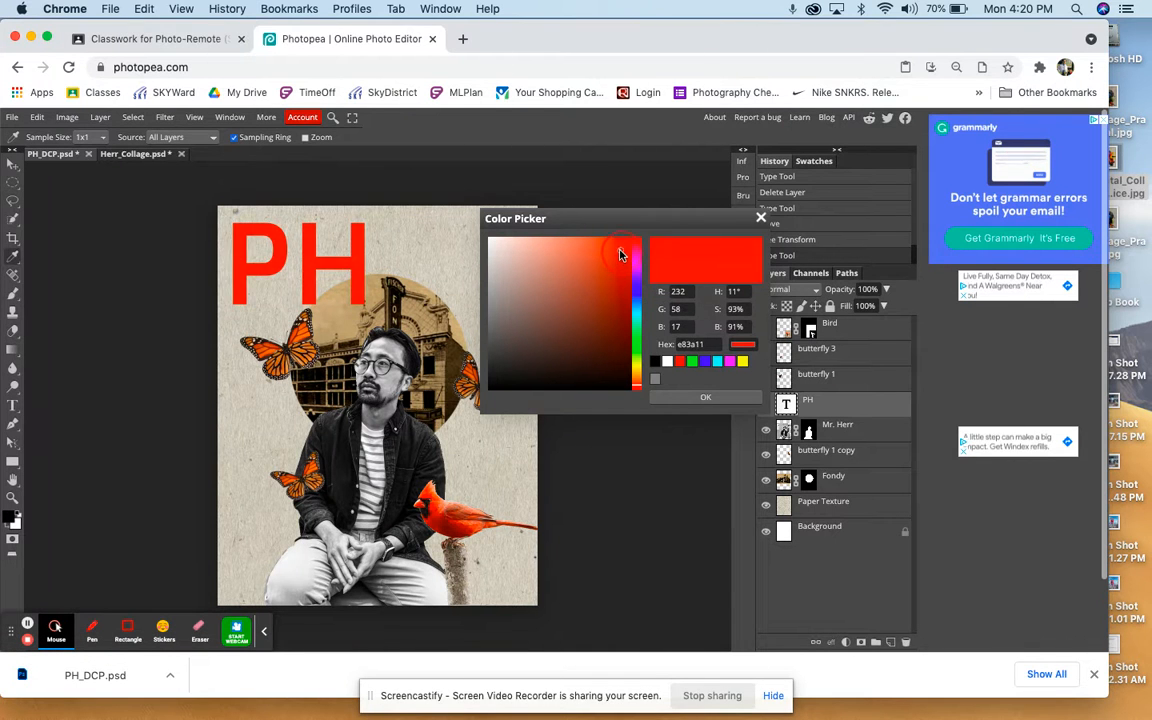
pyautogui.click(690, 397)
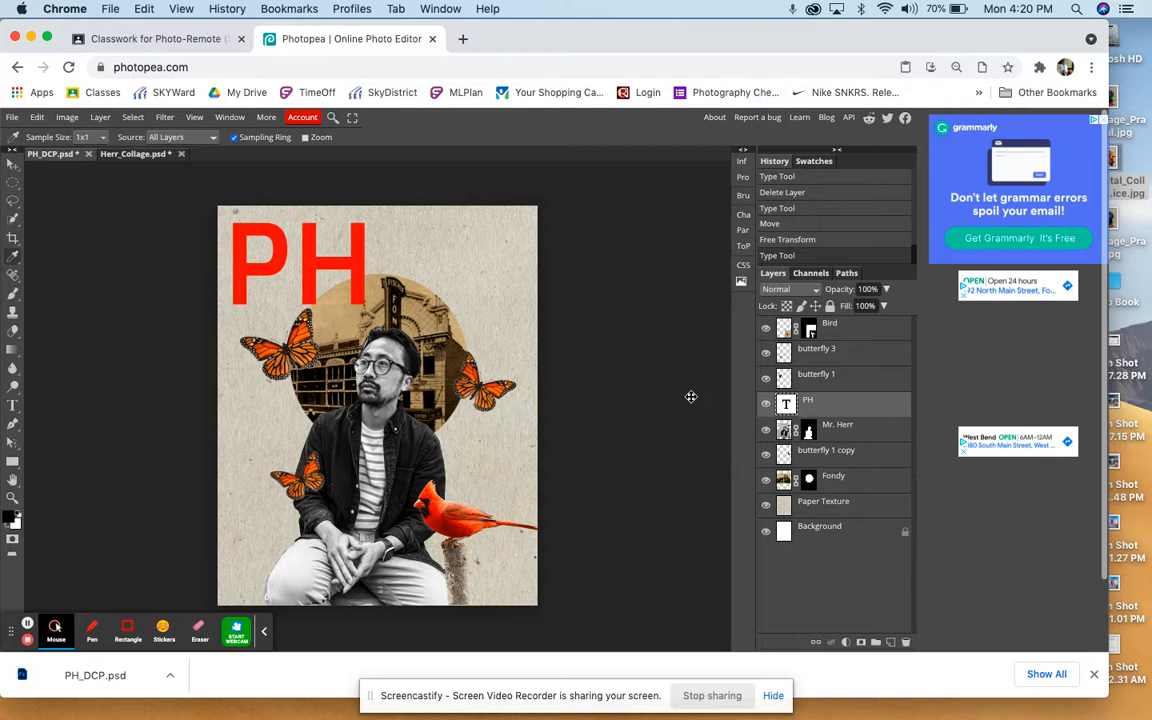
# Step: Draw a circle with the Ellipse shape tool, slightly larger than the round building photo and covering it and the man's head
pyautogui.click(13, 165)
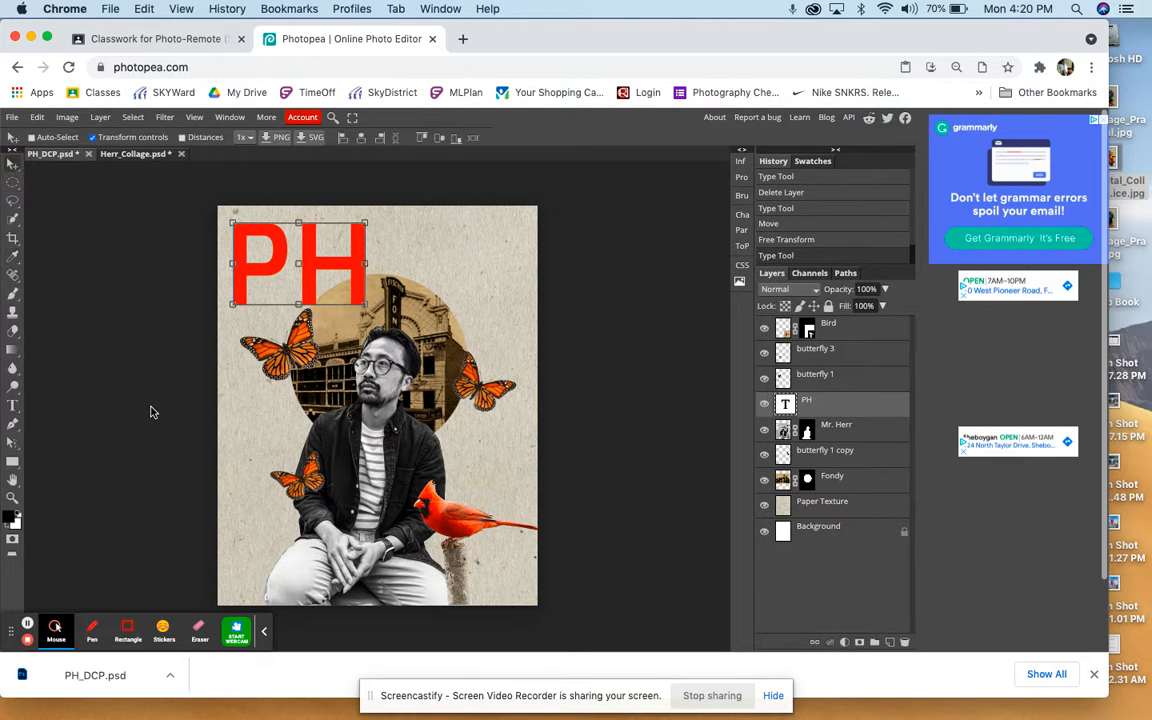
pyautogui.rightClick(11, 464)
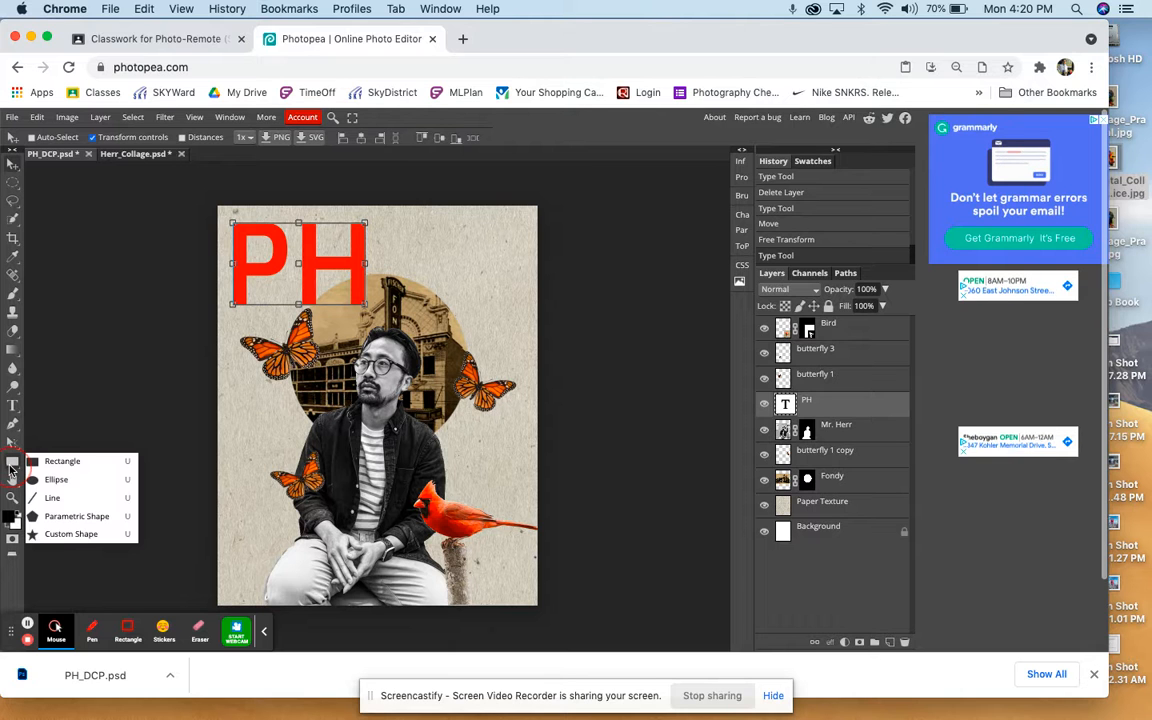
pyautogui.click(11, 466)
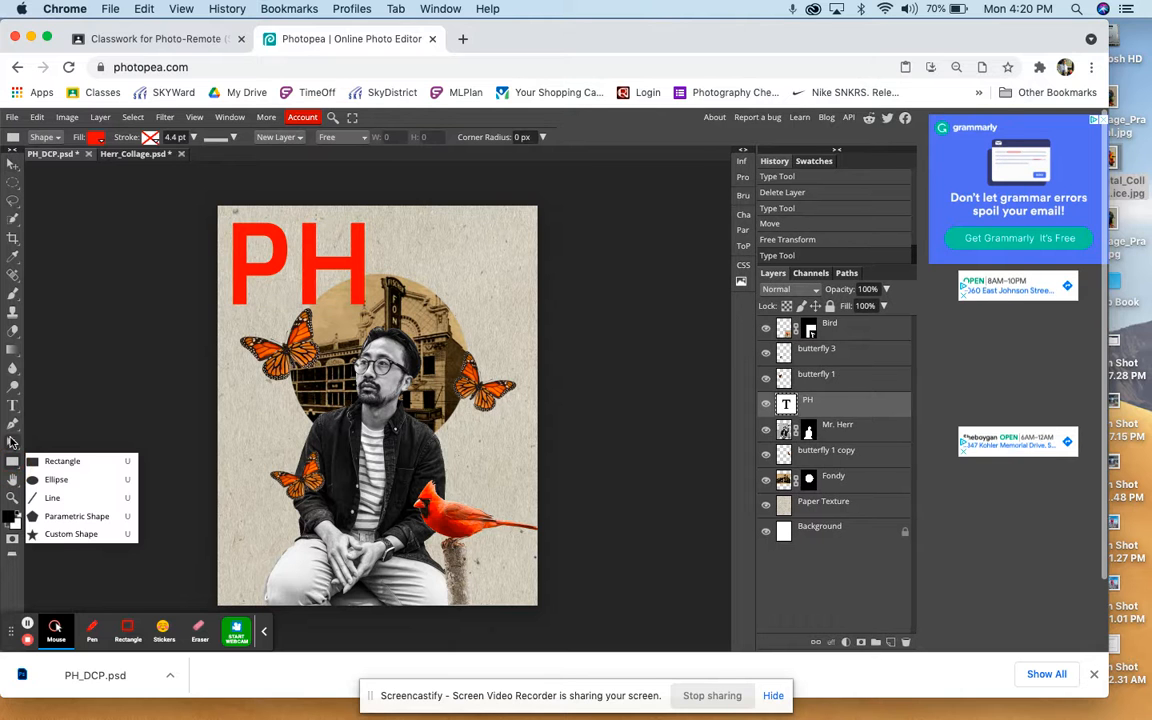
pyautogui.click(38, 480)
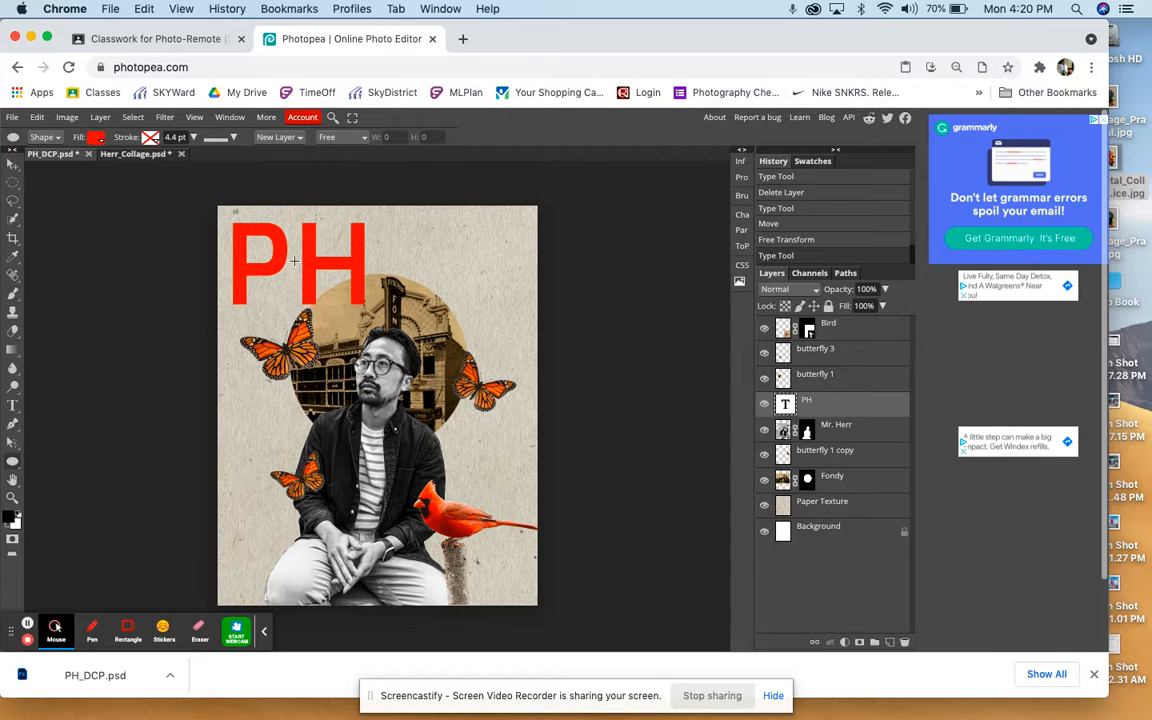
pyautogui.moveTo(277, 265); pyautogui.dragTo(495, 465)
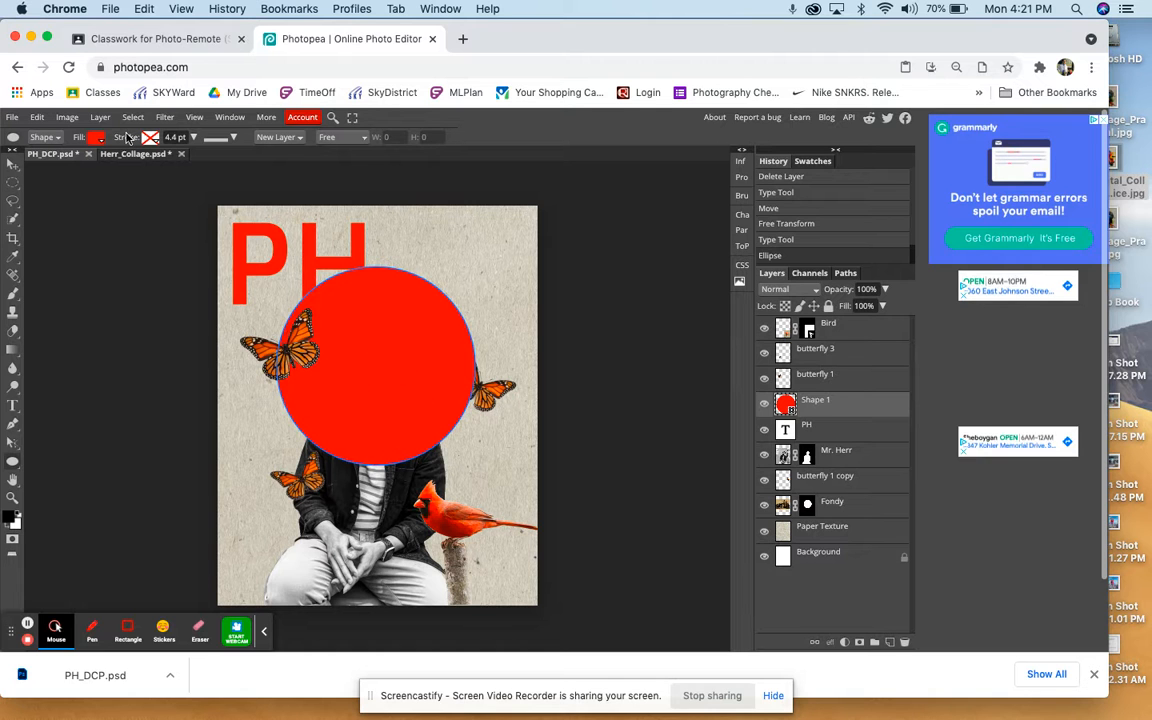
# Step: Remove the circle's fill and give it a solid white stroke
pyautogui.click(95, 139)
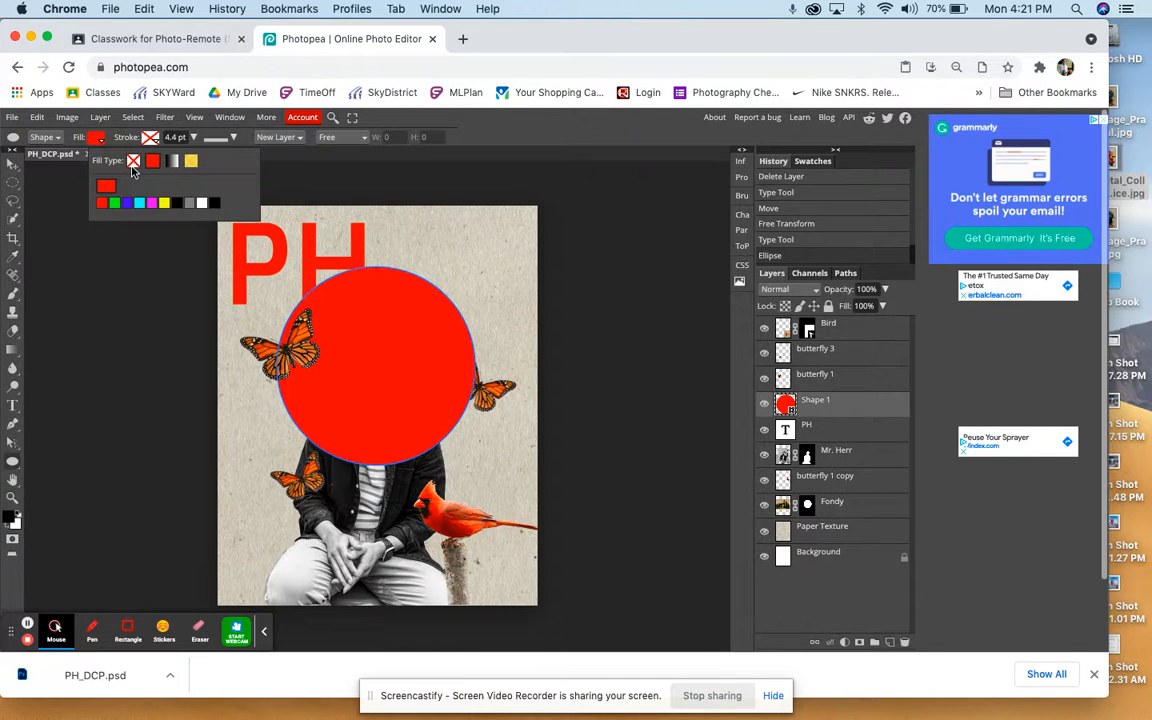
pyautogui.click(134, 162)
pyautogui.click(150, 138)
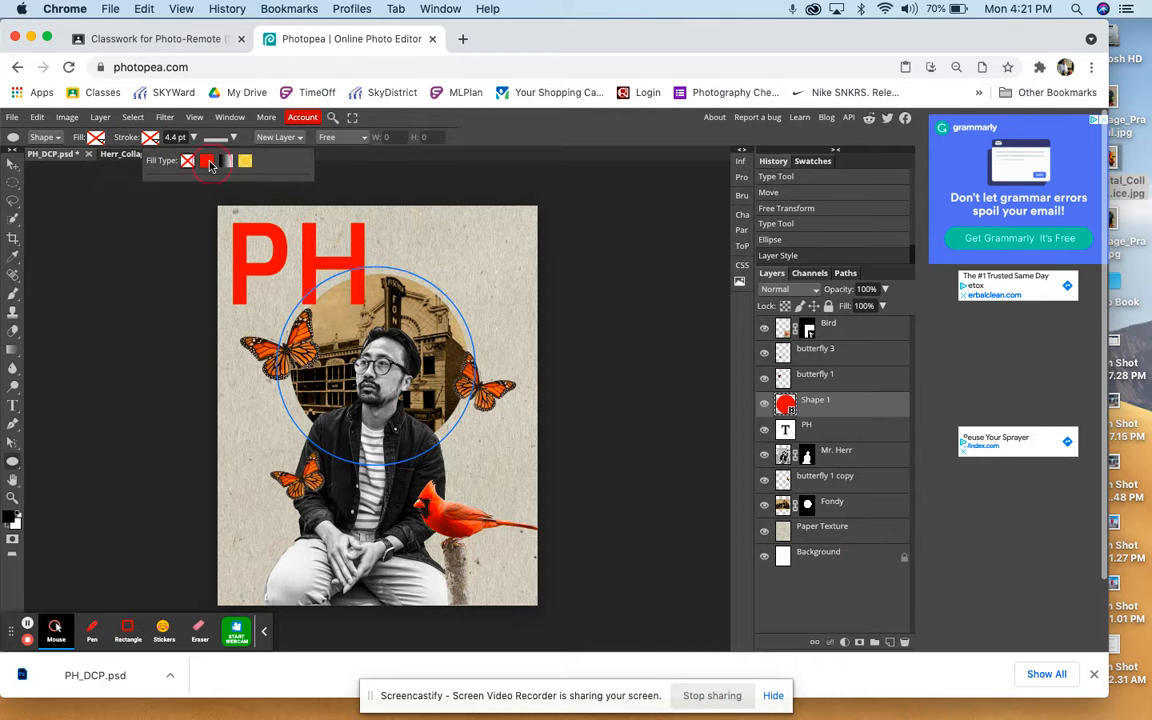
pyautogui.click(208, 163)
pyautogui.click(257, 204)
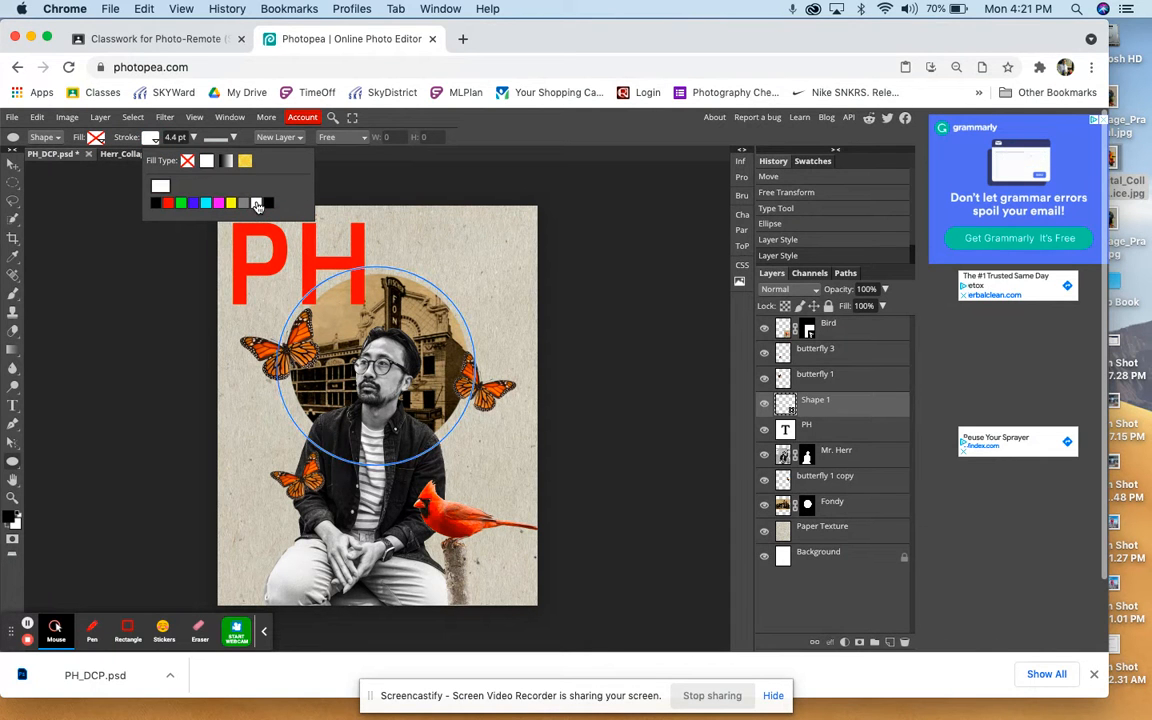
# Step: Set the circle's stroke width to 8 pt
pyautogui.moveTo(193, 140)
pyautogui.mouseDown()
pyautogui.moveTo(170, 155)
pyautogui.moveTo(179, 158)
pyautogui.mouseUp()
pyautogui.click(172, 137)
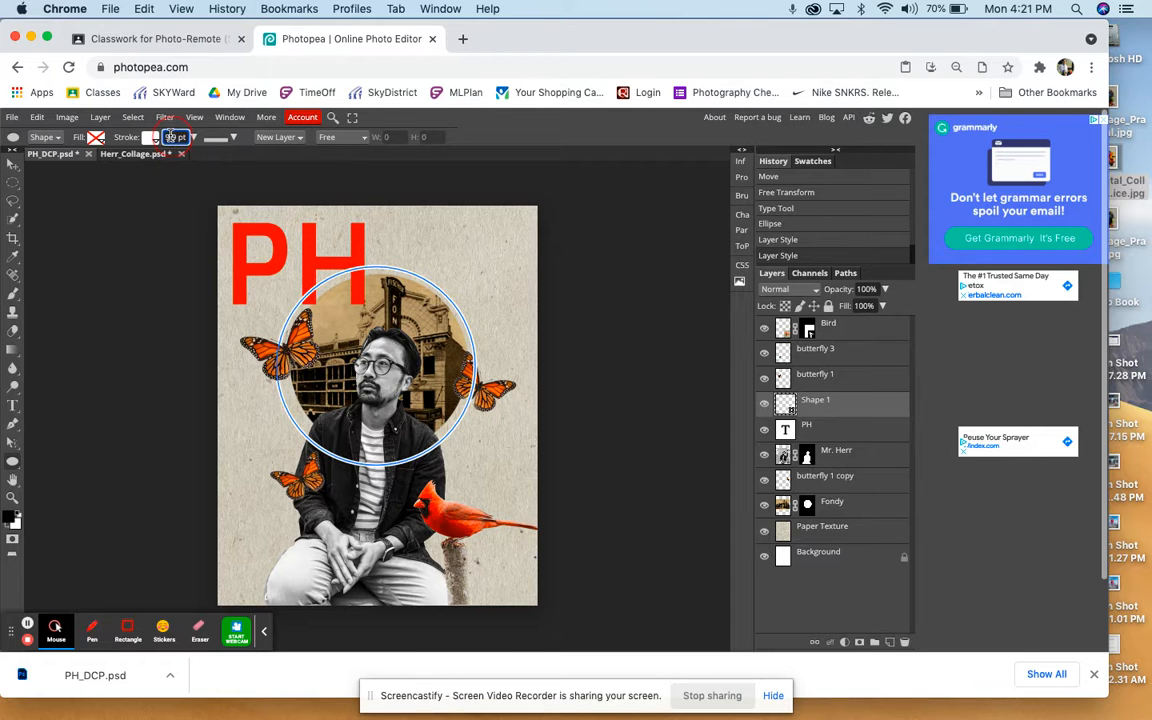
pyautogui.write('3')
pyautogui.press('Return')
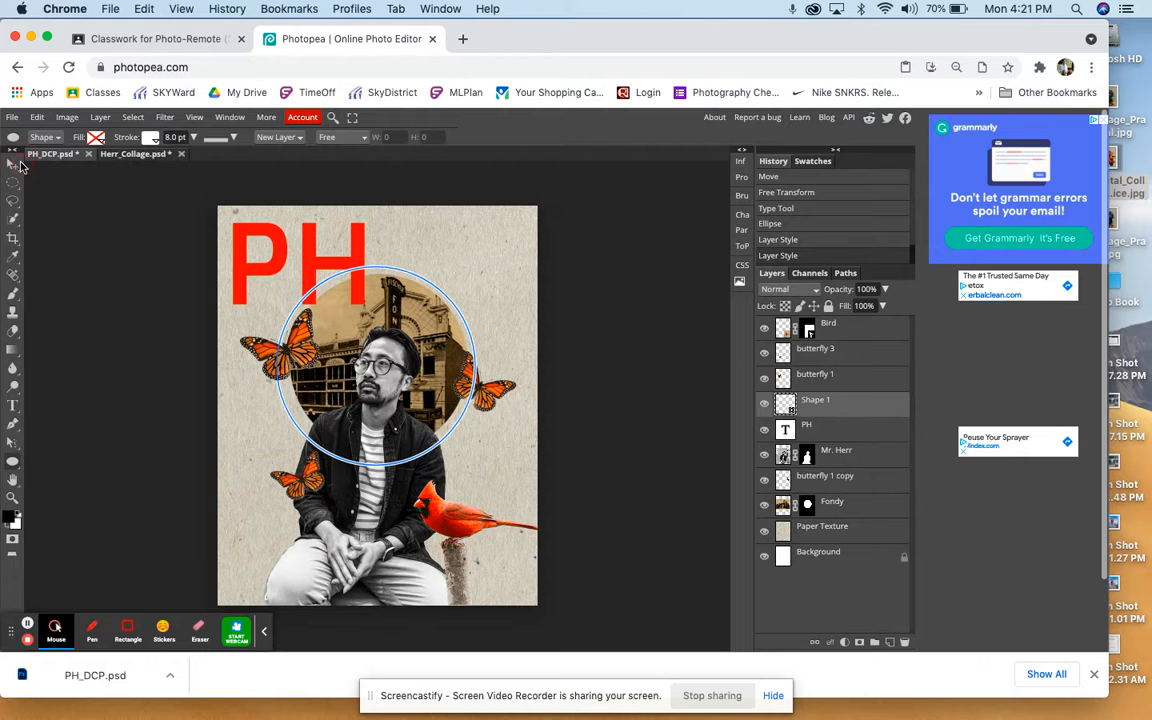
# Step: Reposition the white ring so it frames the round building photo, and turn off the transform controls
pyautogui.click(14, 166)
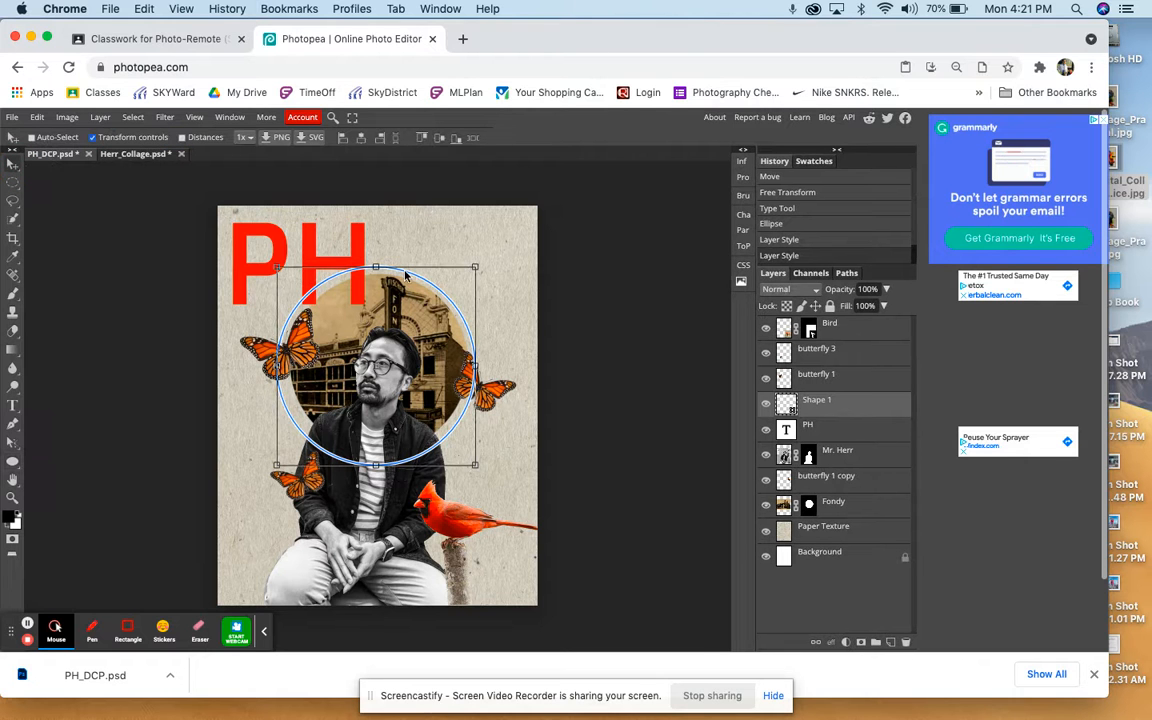
pyautogui.moveTo(394, 270); pyautogui.dragTo(400, 270)
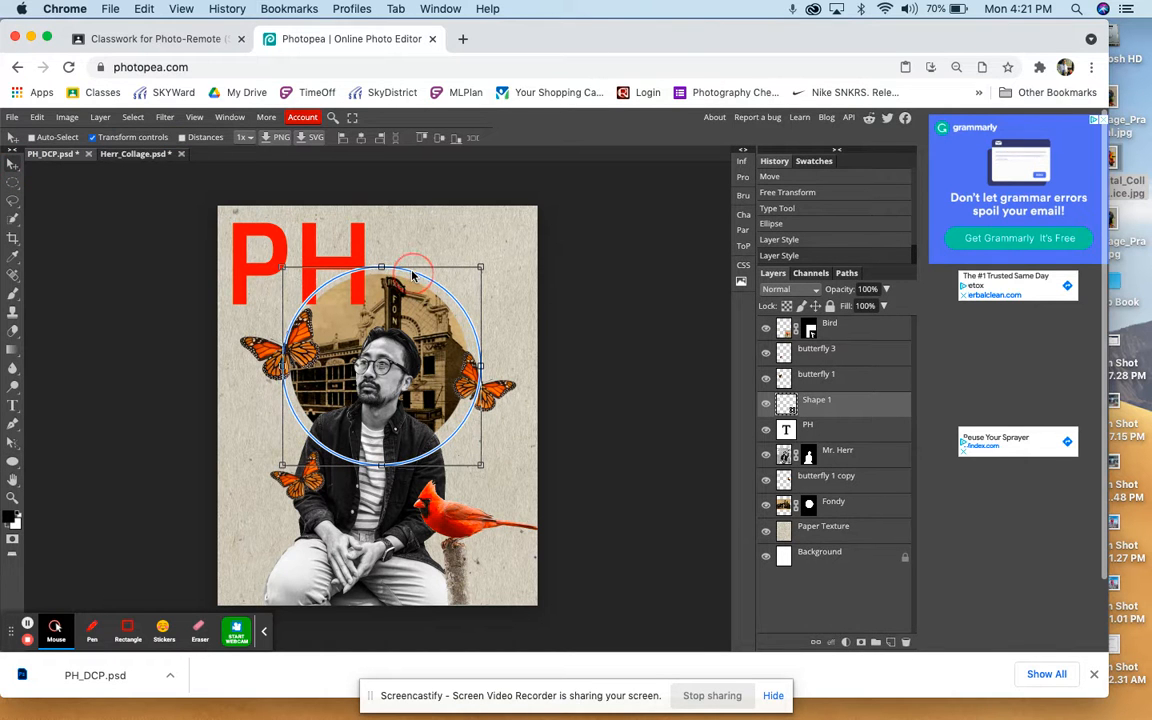
pyautogui.click(133, 138)
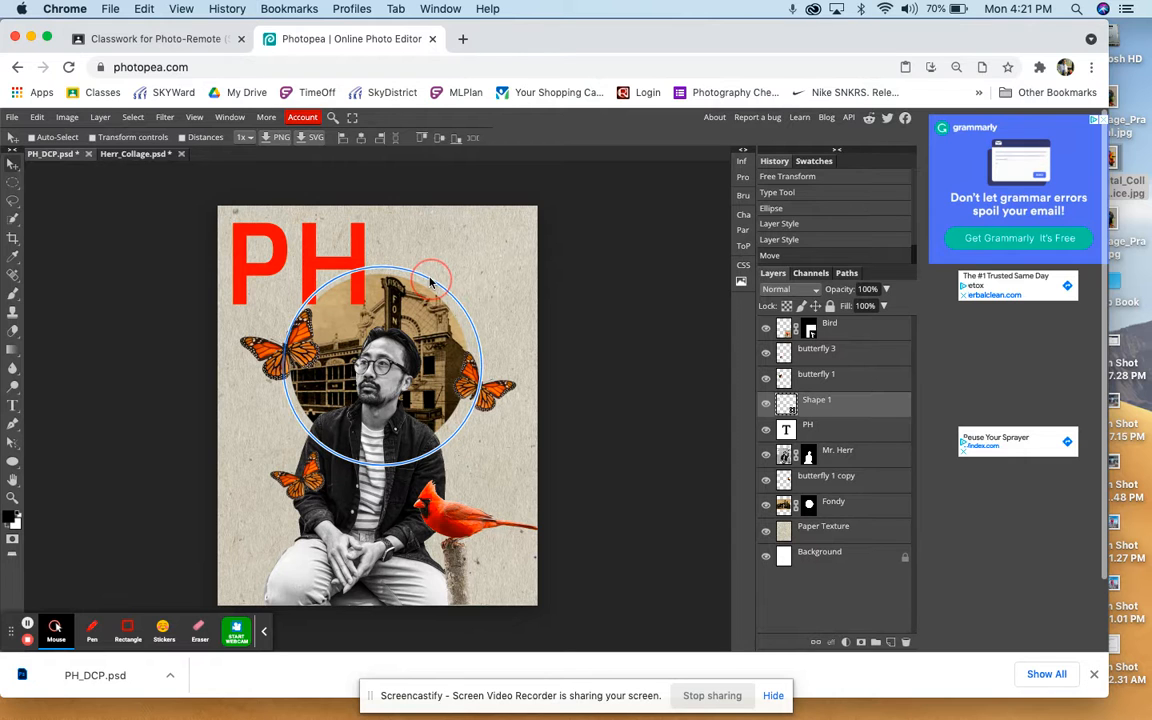
pyautogui.click(838, 386)
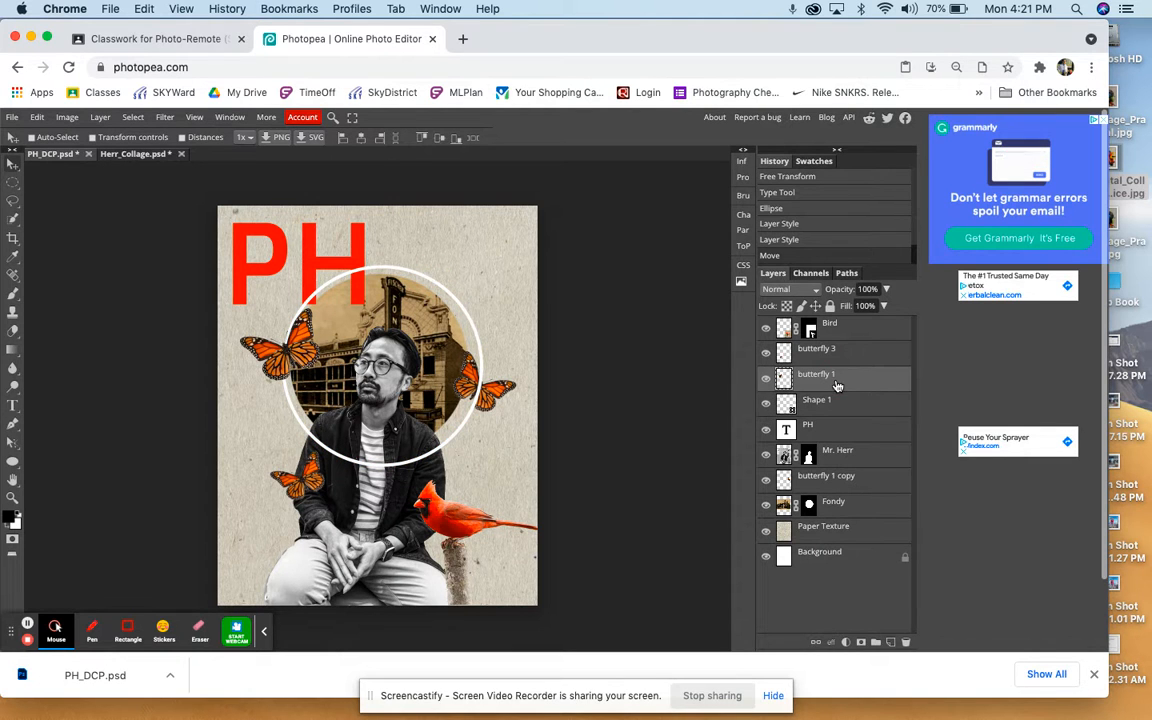
pyautogui.click(838, 403)
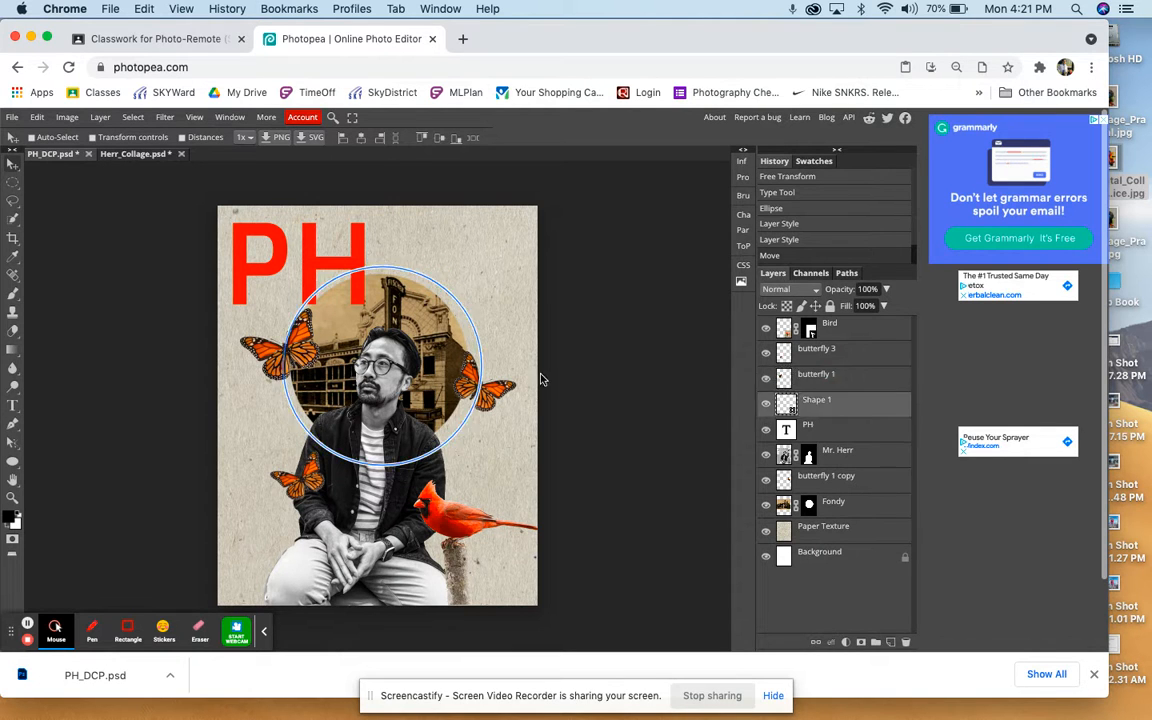
pyautogui.moveTo(484, 370); pyautogui.dragTo(479, 371)
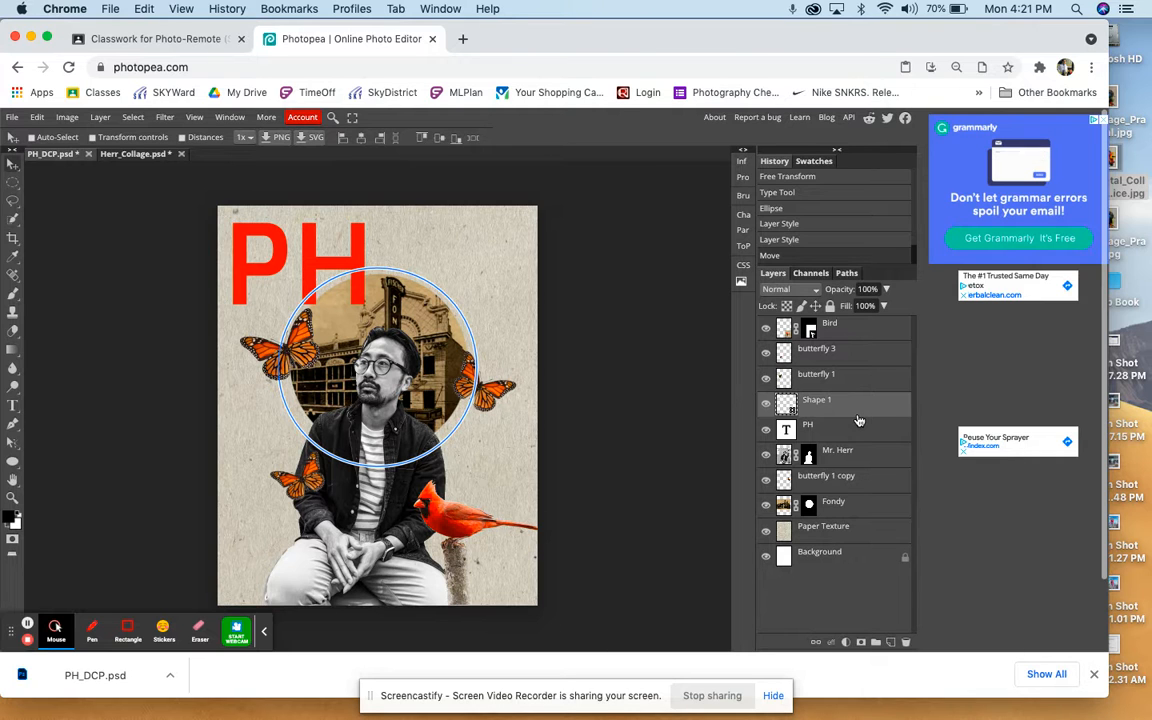
# Step: Try the white ring's layer at 33% opacity and return it to 100%
pyautogui.click(884, 292)
pyautogui.moveTo(884, 307); pyautogui.dragTo(851, 311)
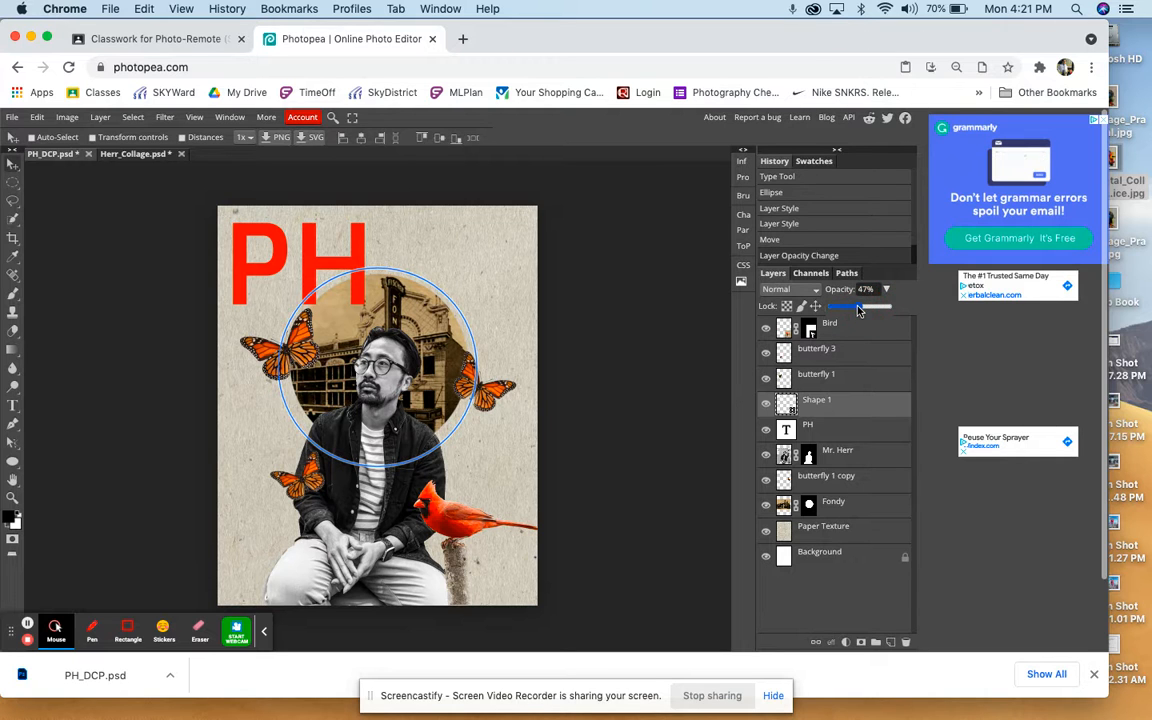
pyautogui.click(848, 378)
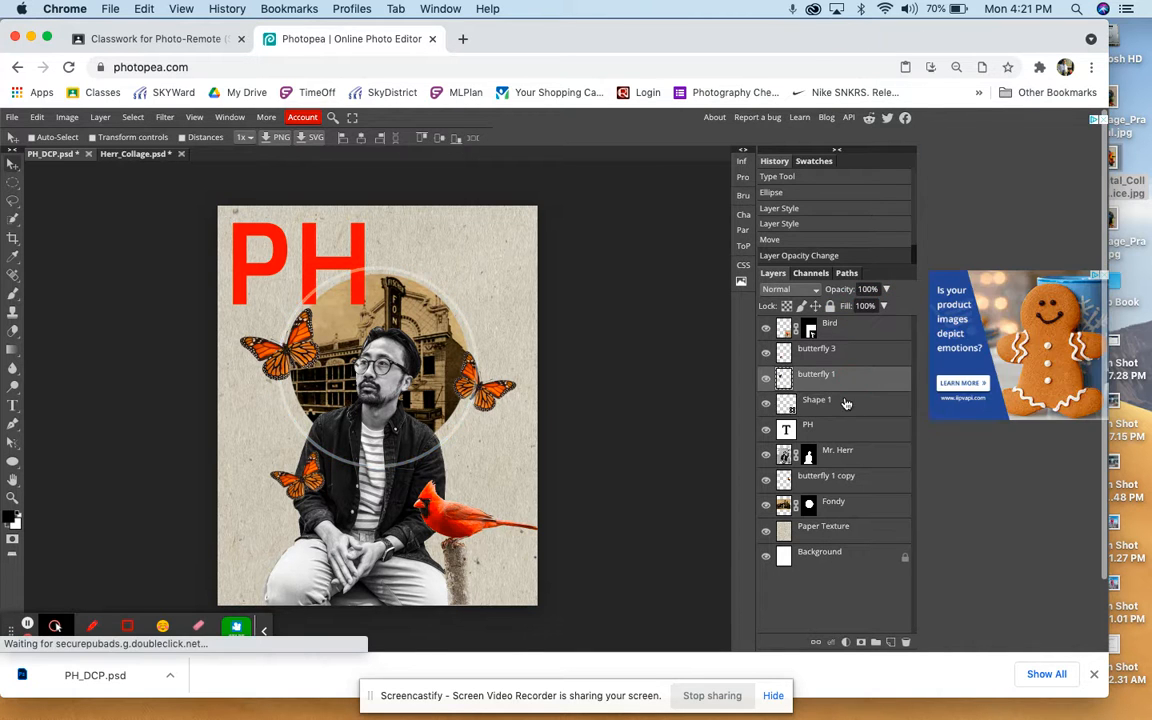
pyautogui.click(846, 404)
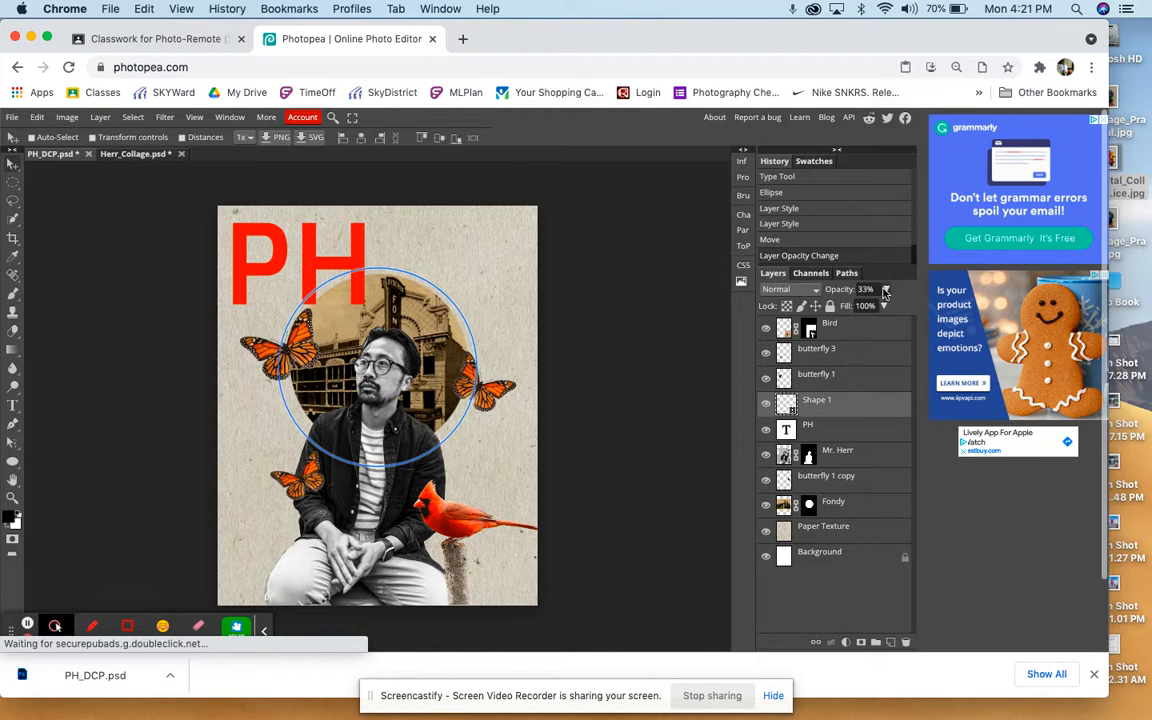
pyautogui.click(885, 290)
pyautogui.moveTo(876, 306); pyautogui.dragTo(910, 312)
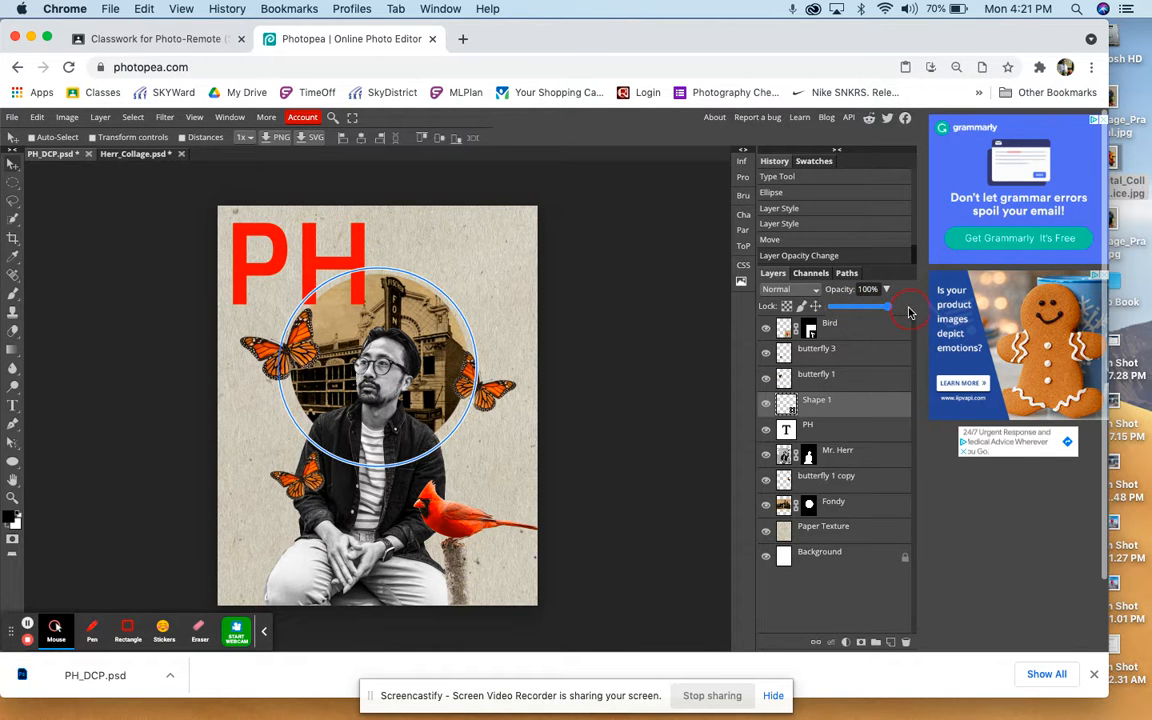
# Step: Change the white ring layer's blend mode to Overlay, and select the PH text layer
pyautogui.click(788, 289)
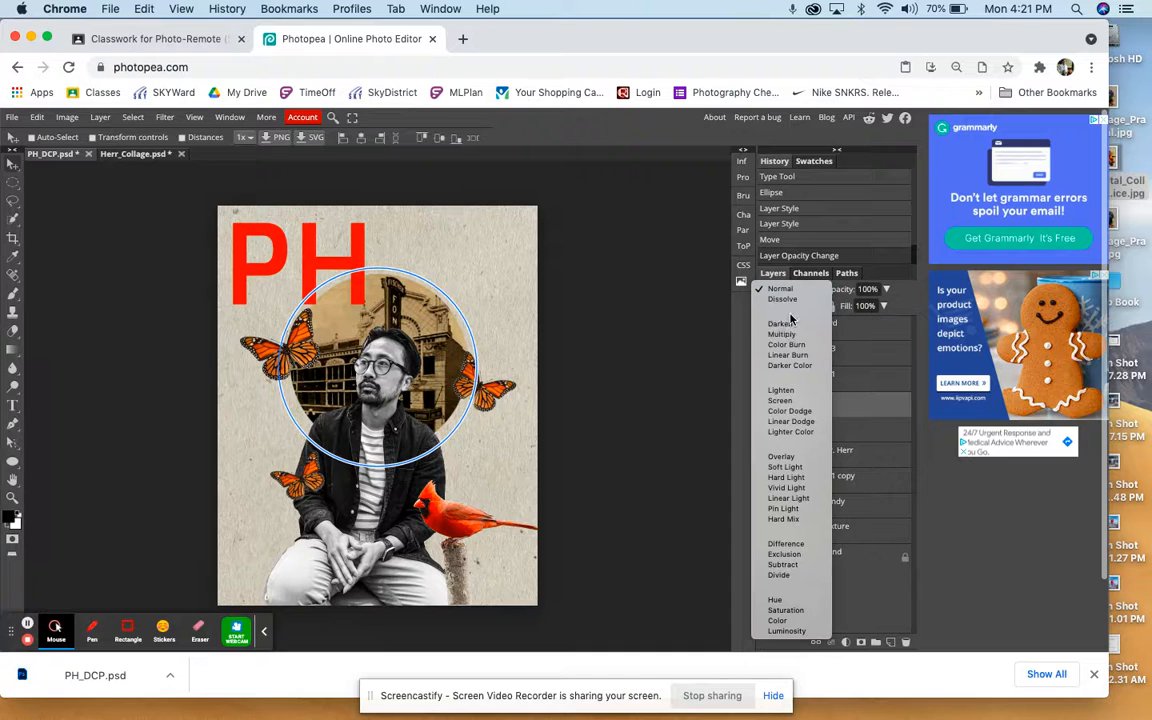
pyautogui.press('Escape')
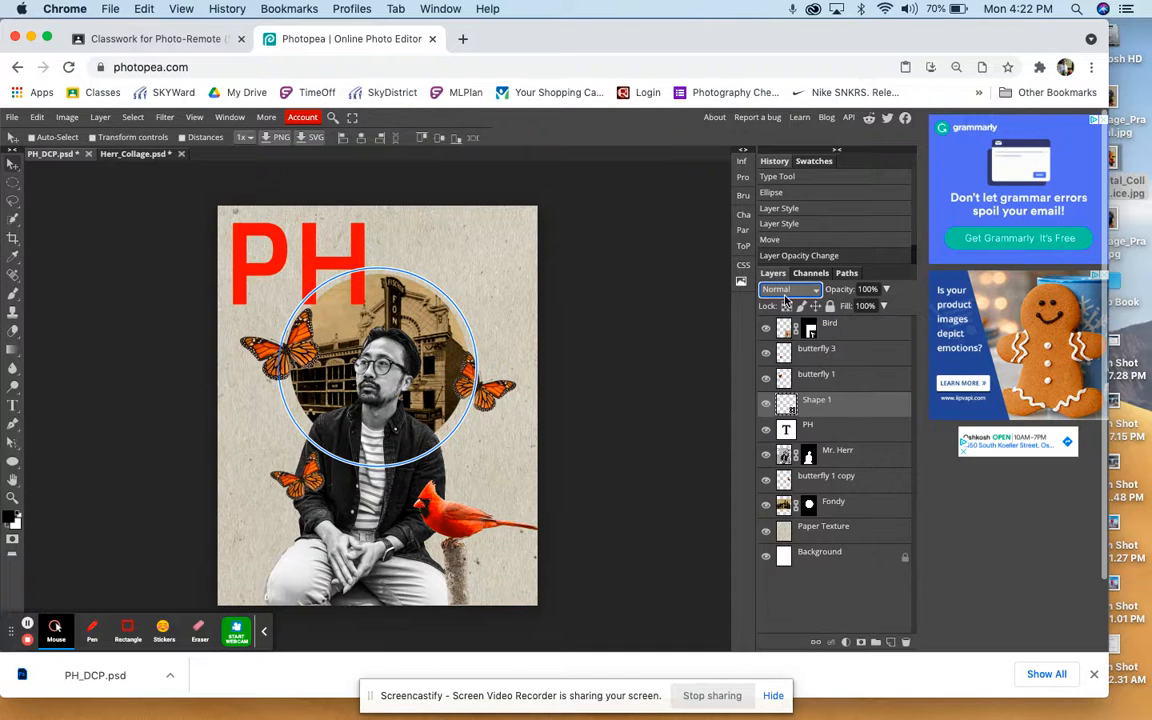
pyautogui.click(788, 291)
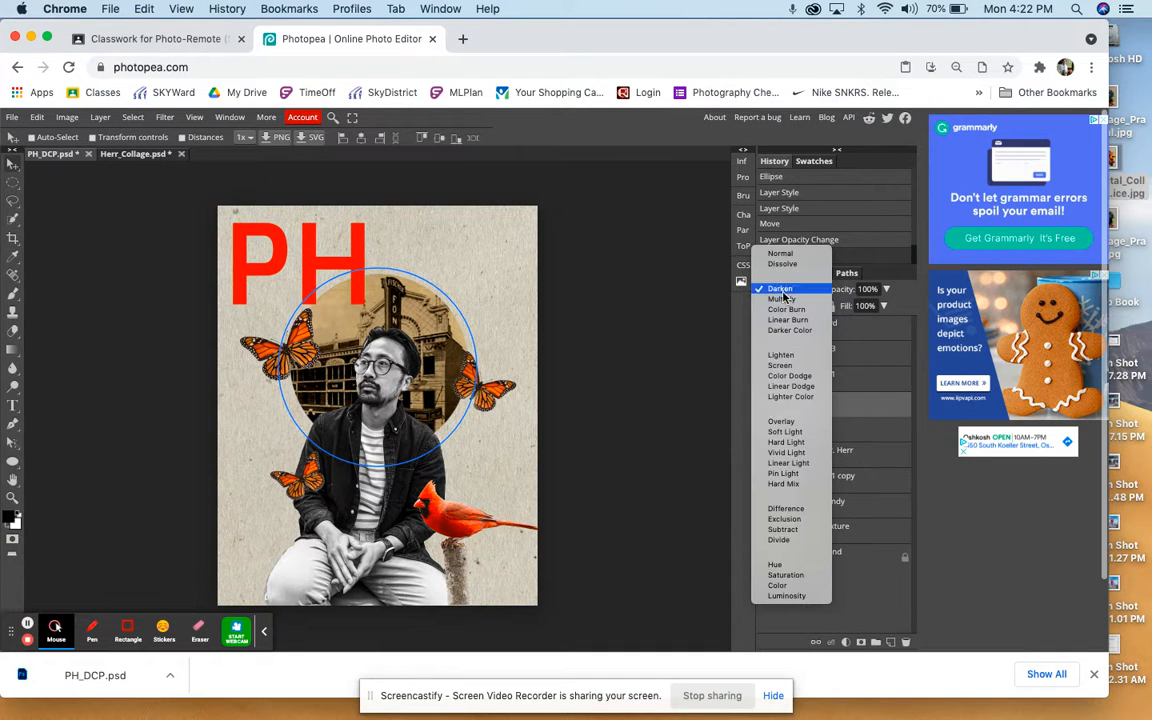
pyautogui.click(787, 421)
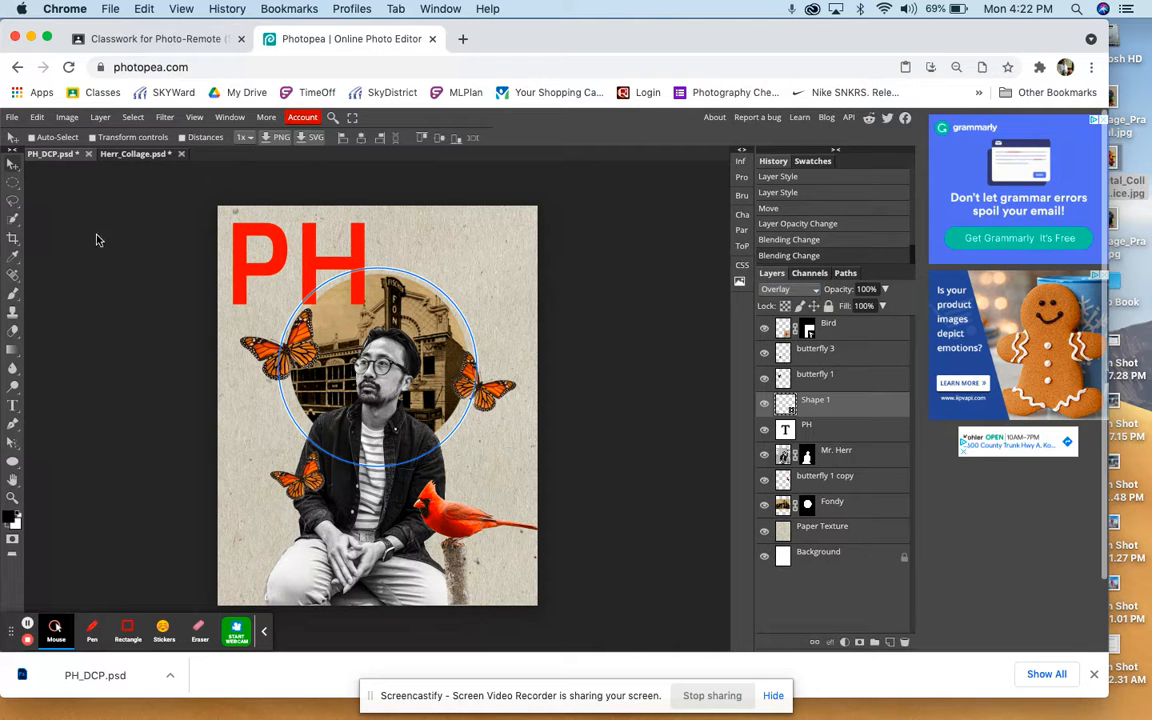
pyautogui.click(833, 432)
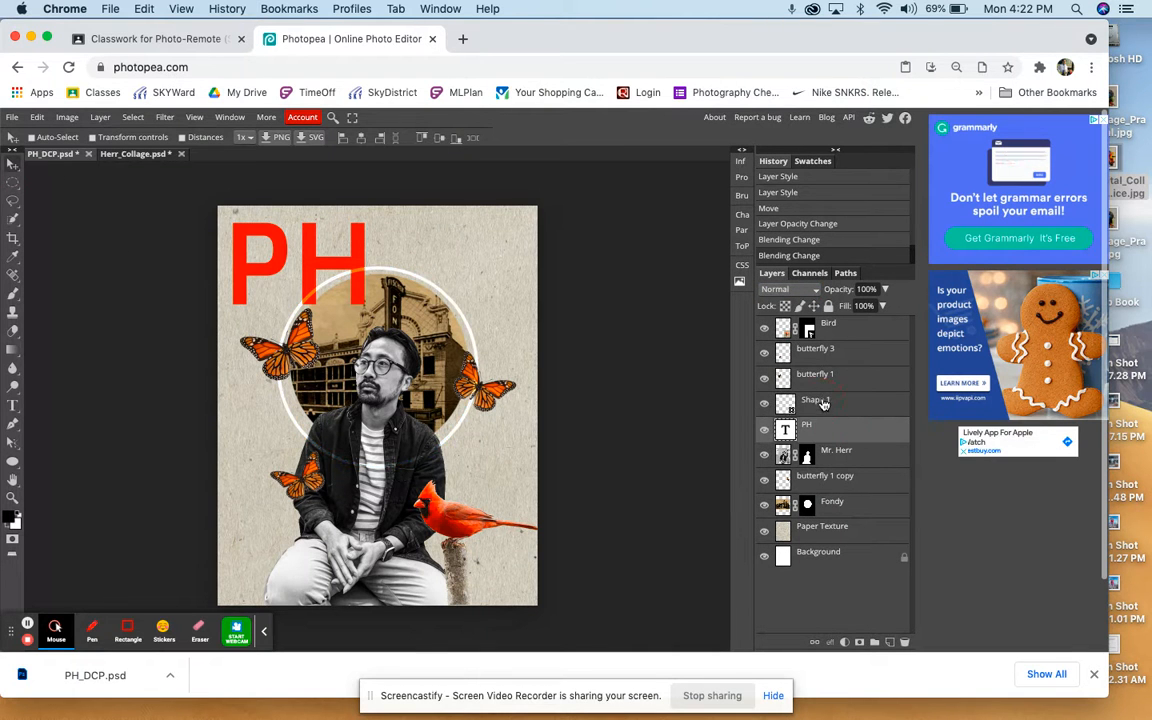
# Step: Try Color Burn and Multiply as the PH text layer's blend mode, and settle on Color Burn
pyautogui.click(824, 403)
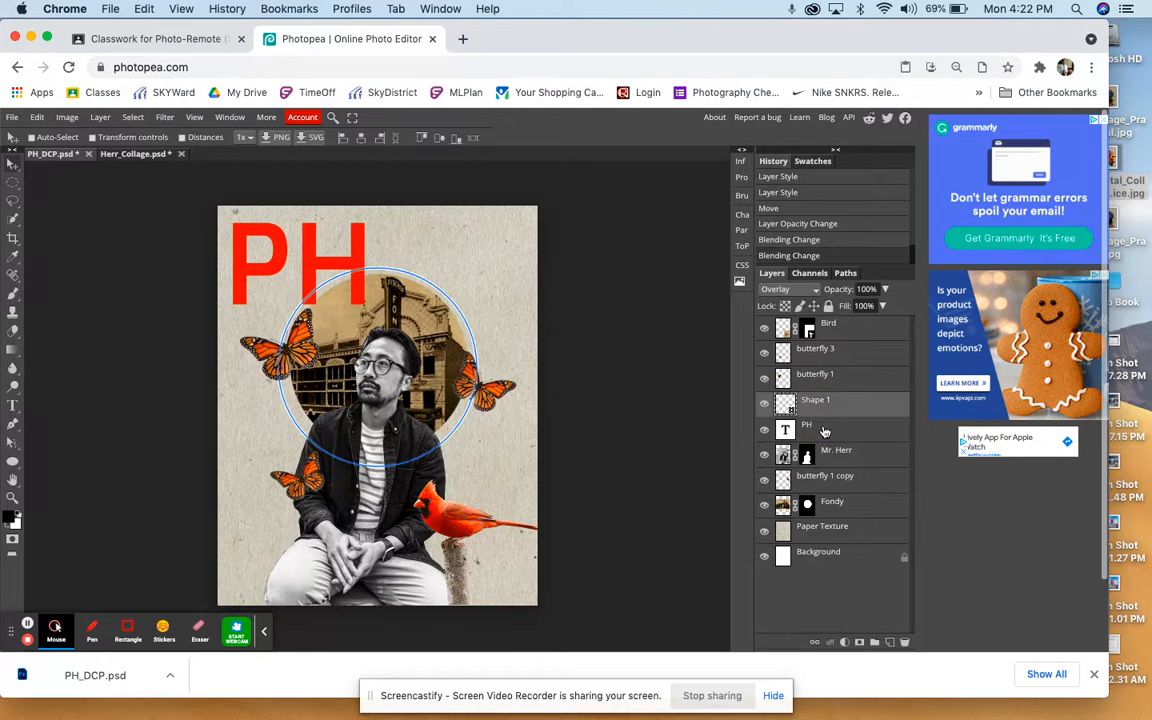
pyautogui.click(825, 432)
pyautogui.click(788, 289)
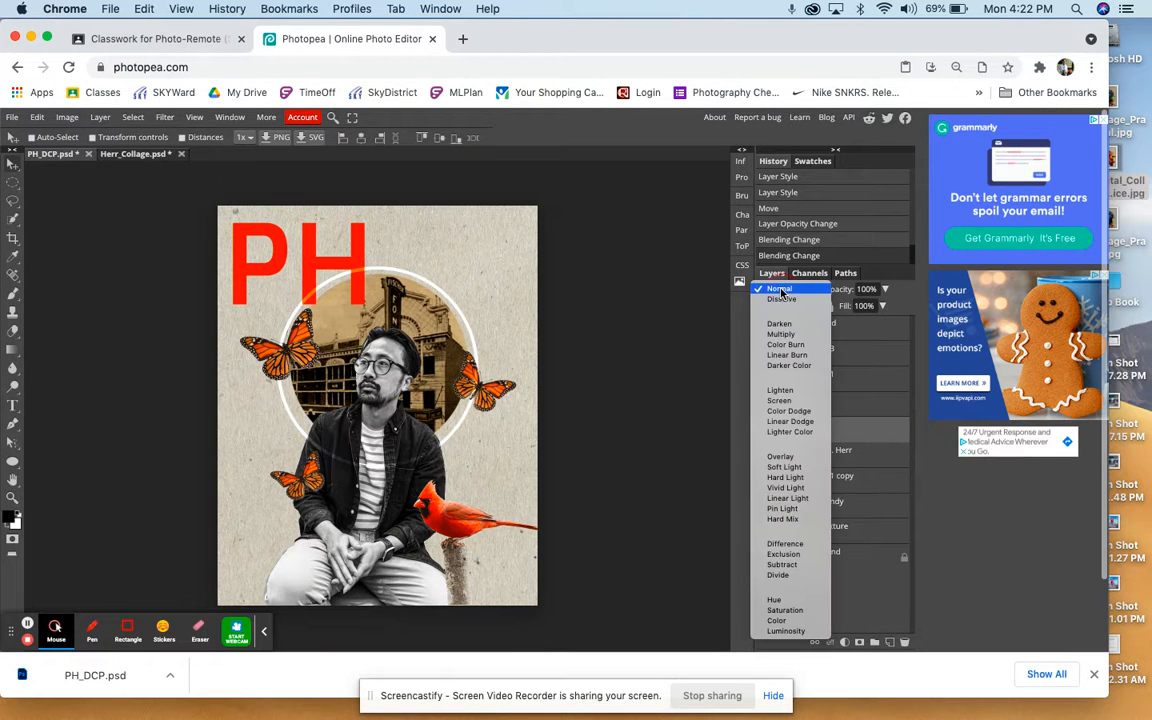
pyautogui.click(786, 344)
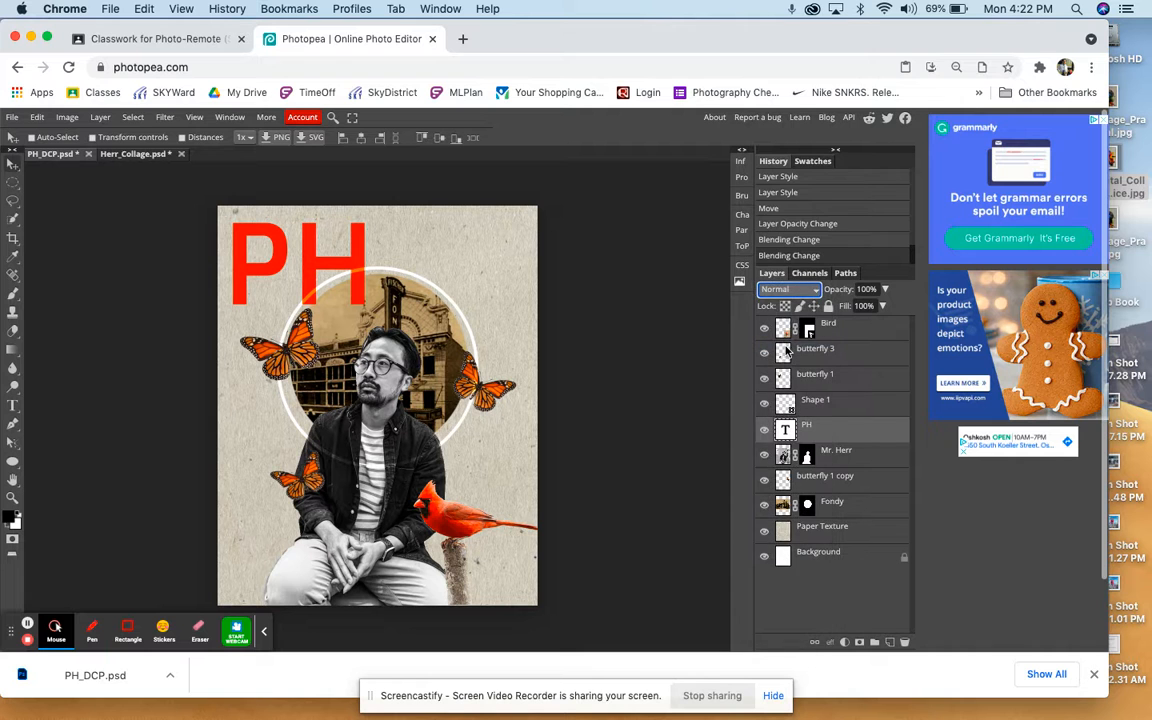
pyautogui.click(774, 296)
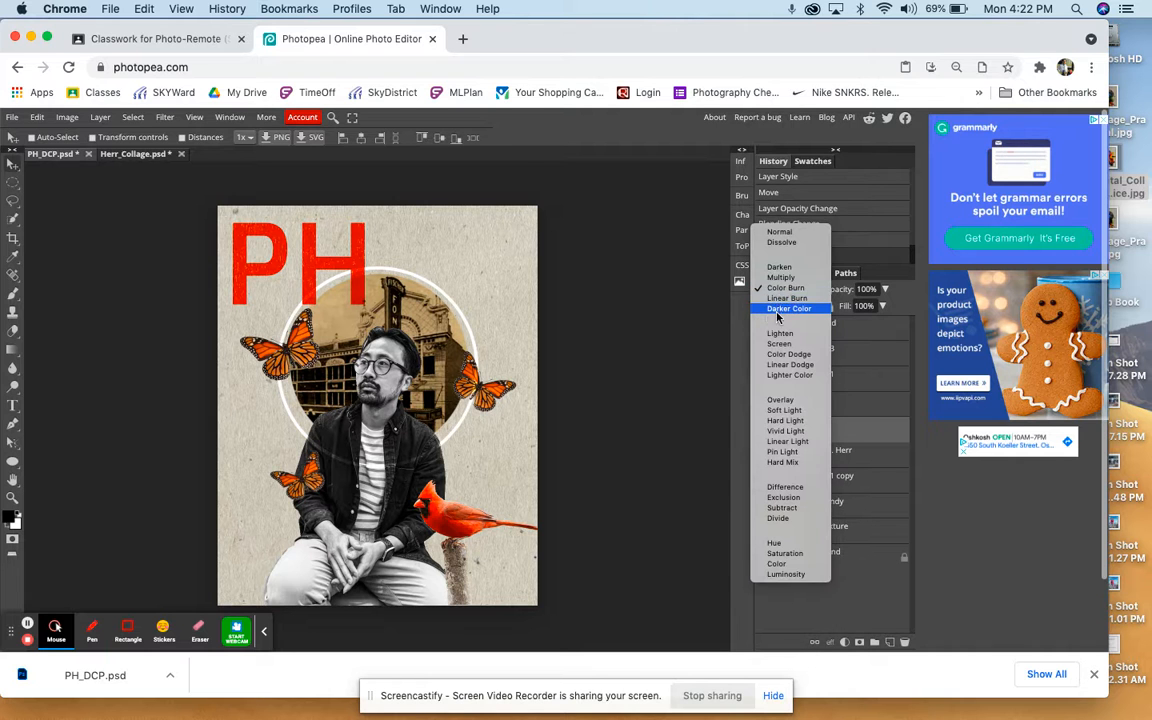
pyautogui.click(774, 282)
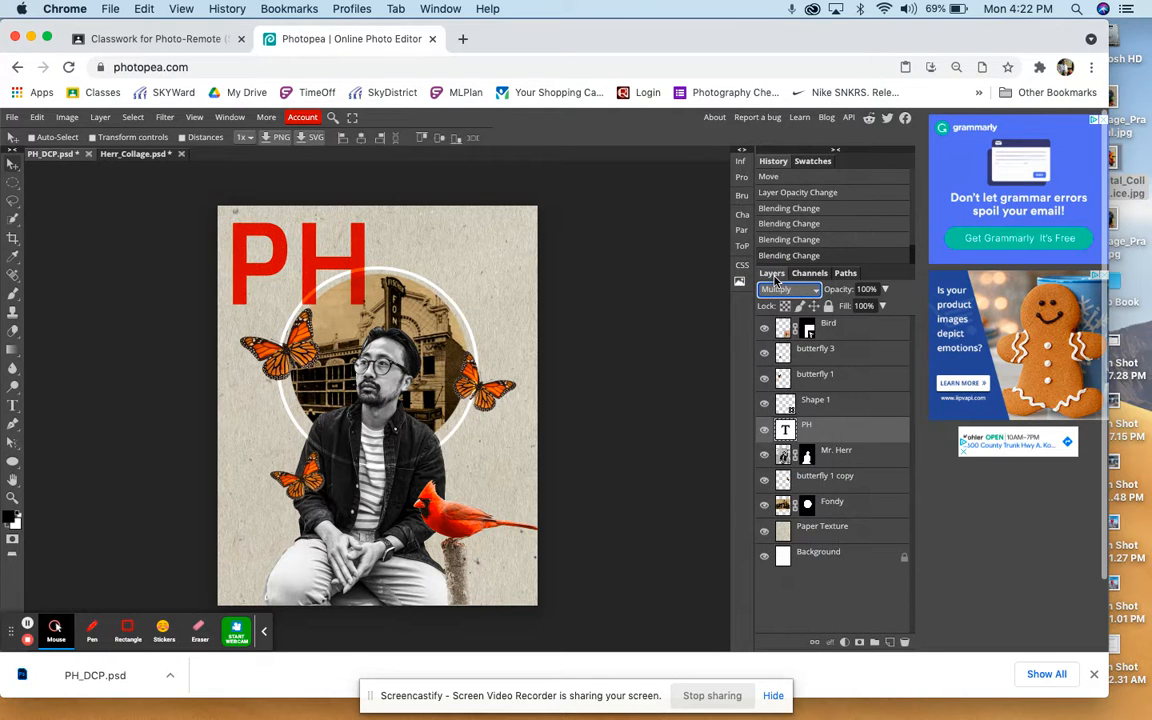
pyautogui.click(777, 290)
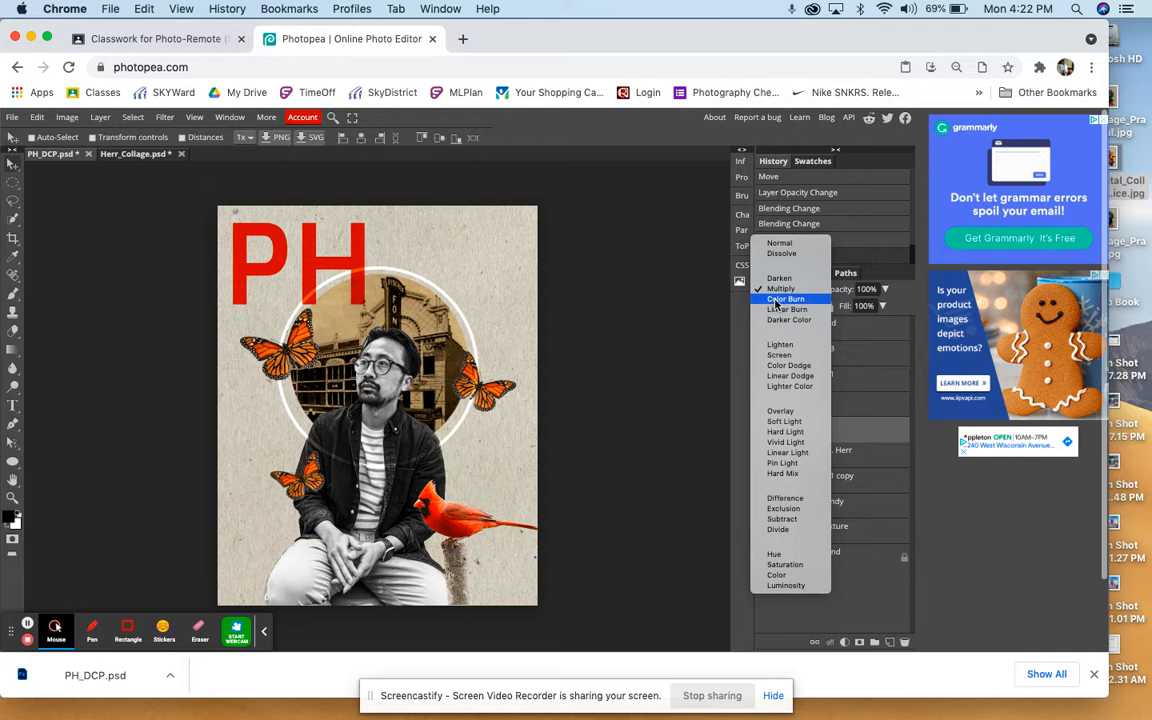
pyautogui.click(777, 299)
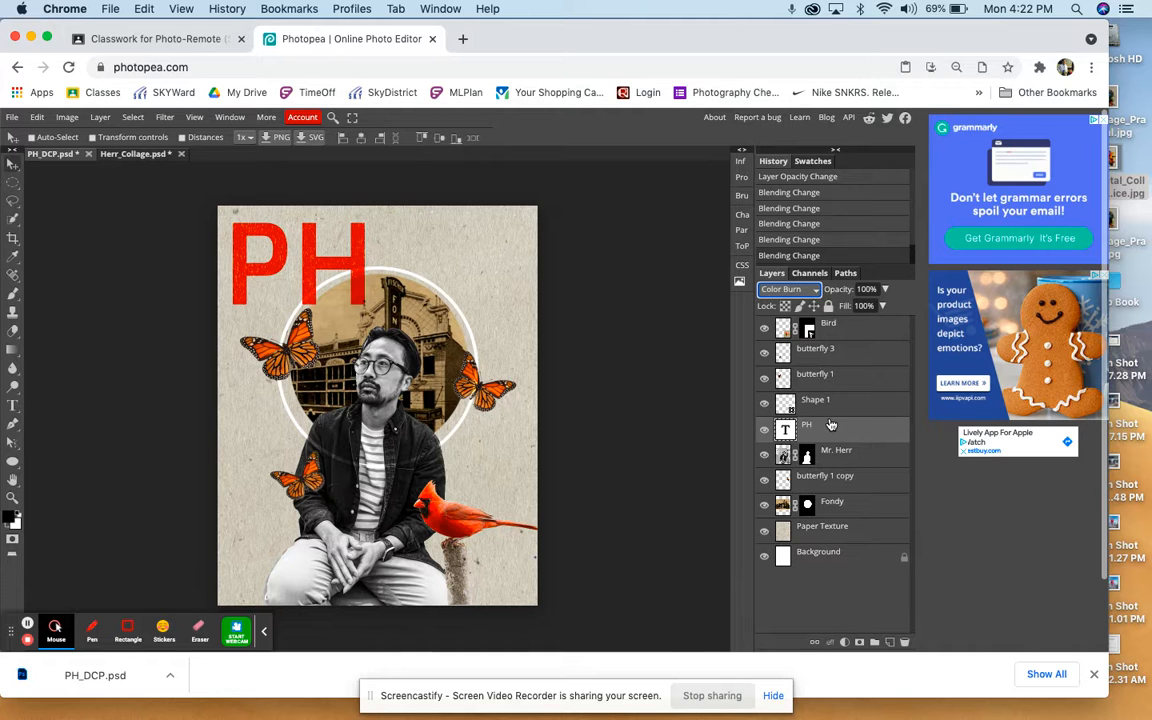
# Step: Open the layer style settings for the butterfly 1 layer and enable a drop shadow
pyautogui.click(822, 378)
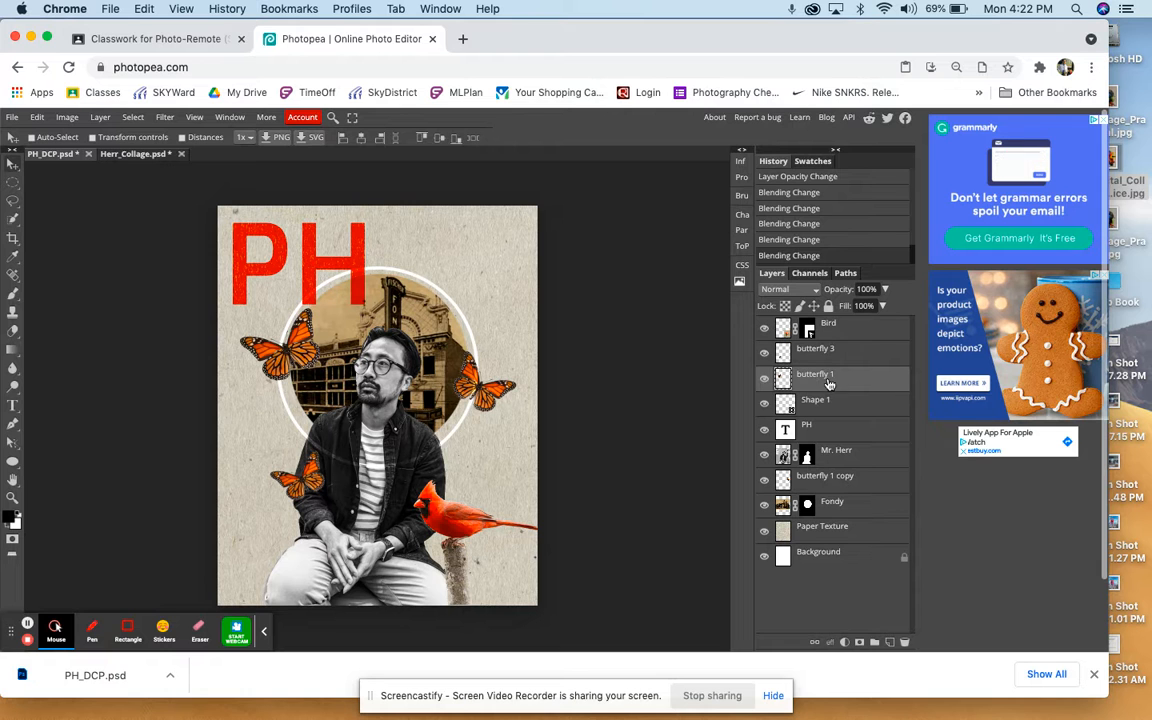
pyautogui.click(818, 375)
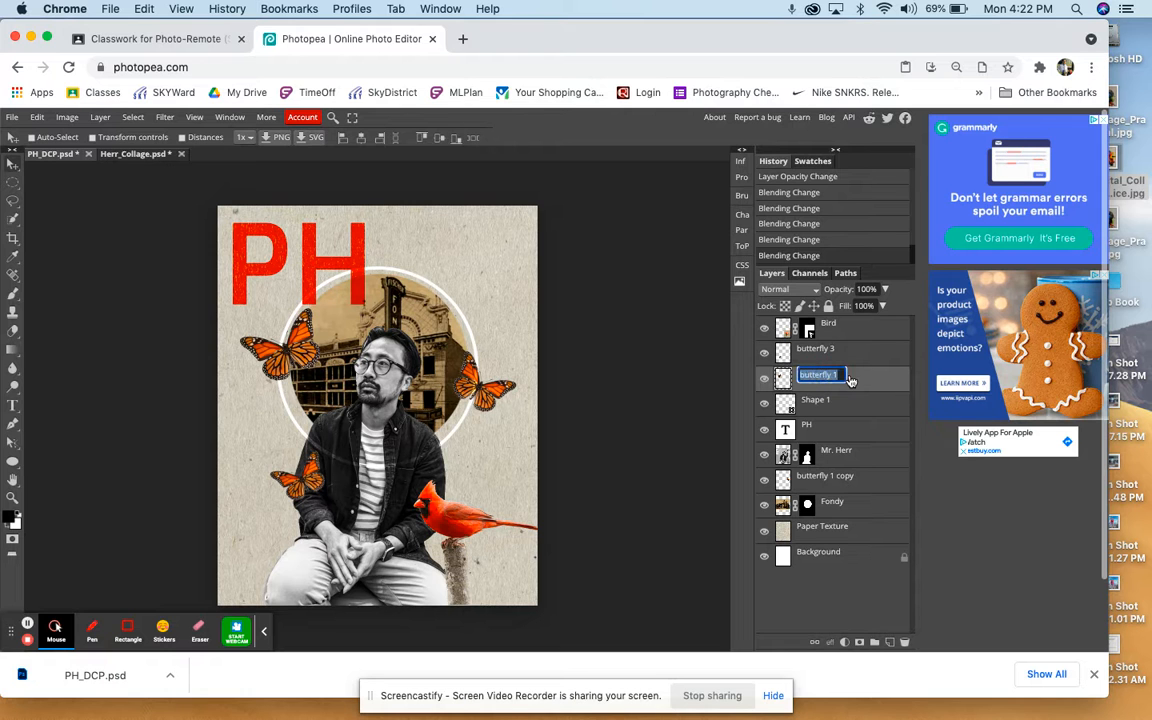
pyautogui.doubleClick(850, 378)
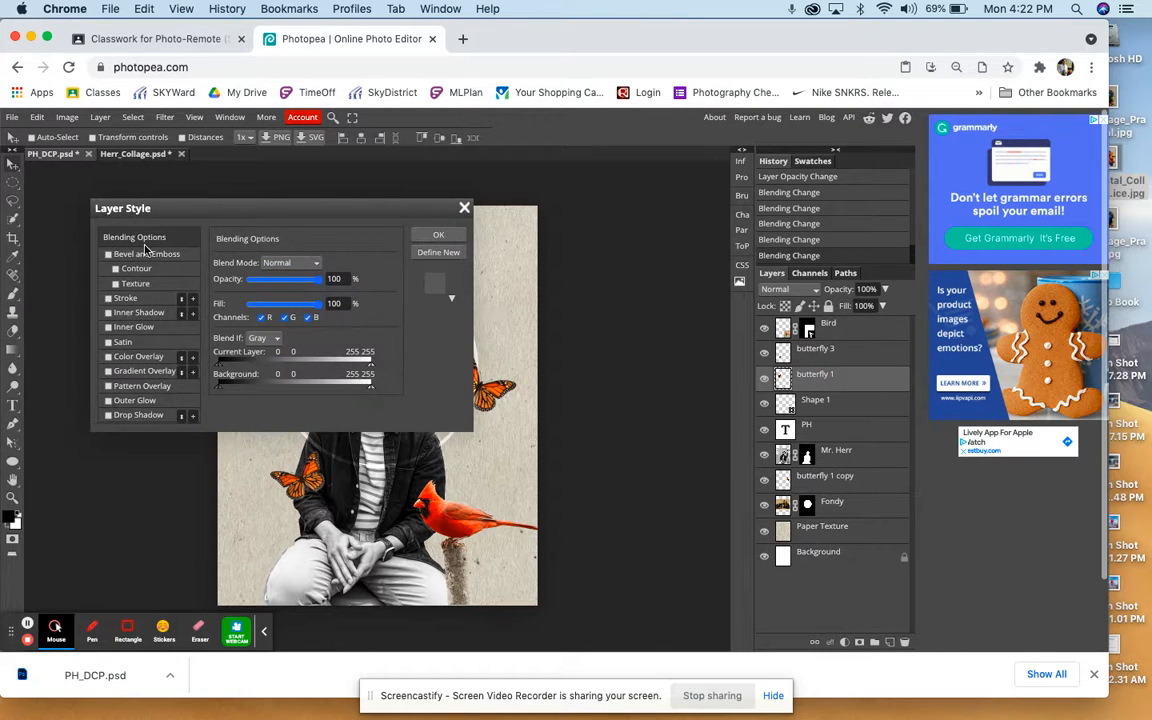
pyautogui.moveTo(152, 214); pyautogui.dragTo(528, 190)
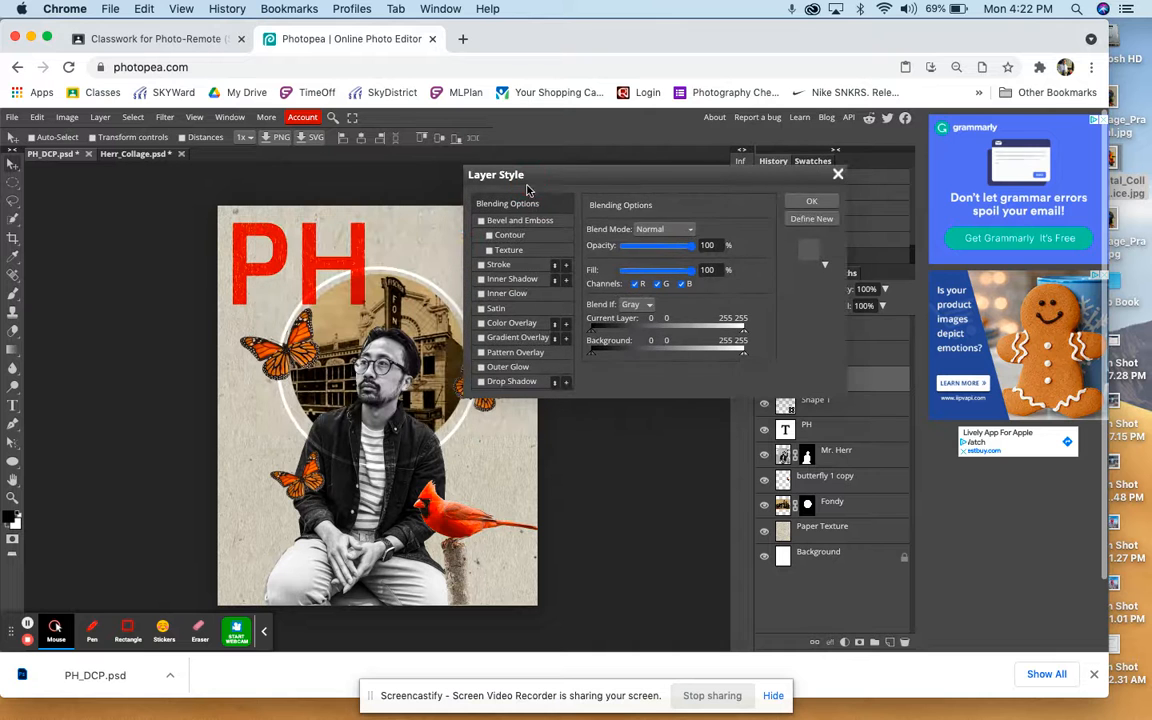
pyautogui.click(493, 382)
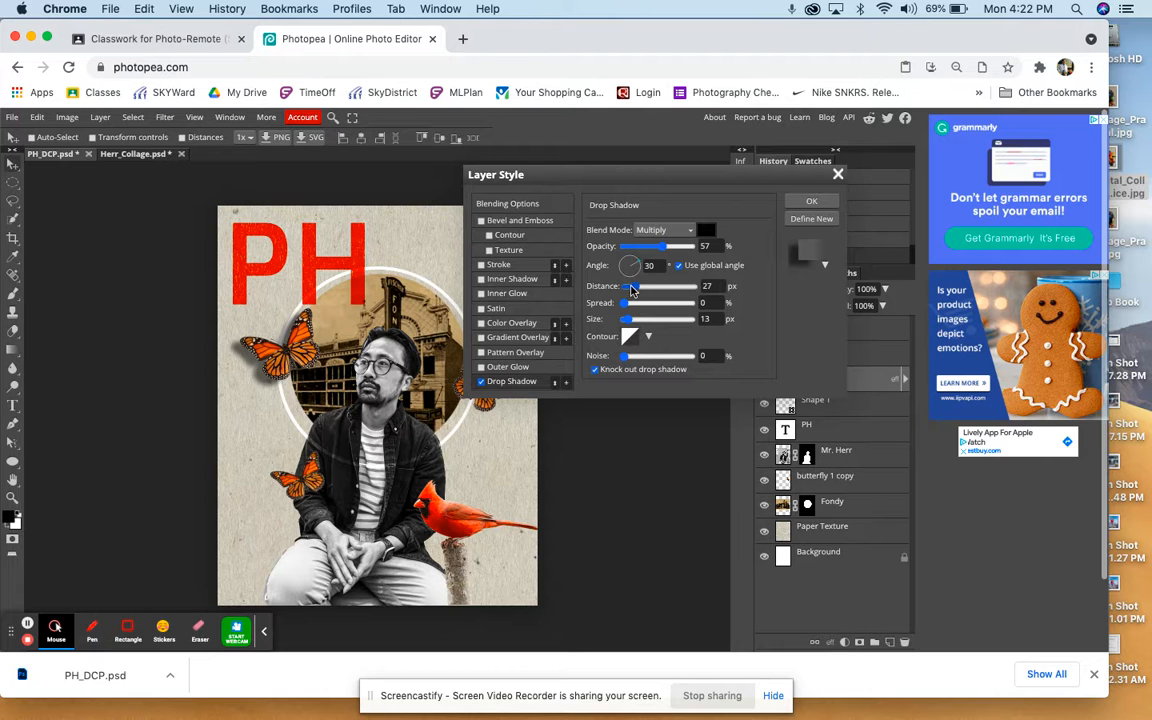
# Step: Set the butterfly's drop shadow to 45% opacity, 9 px distance and 11 px size, and apply the style
pyautogui.click(659, 248)
pyautogui.moveTo(655, 256); pyautogui.dragTo(646, 254)
pyautogui.click(628, 322)
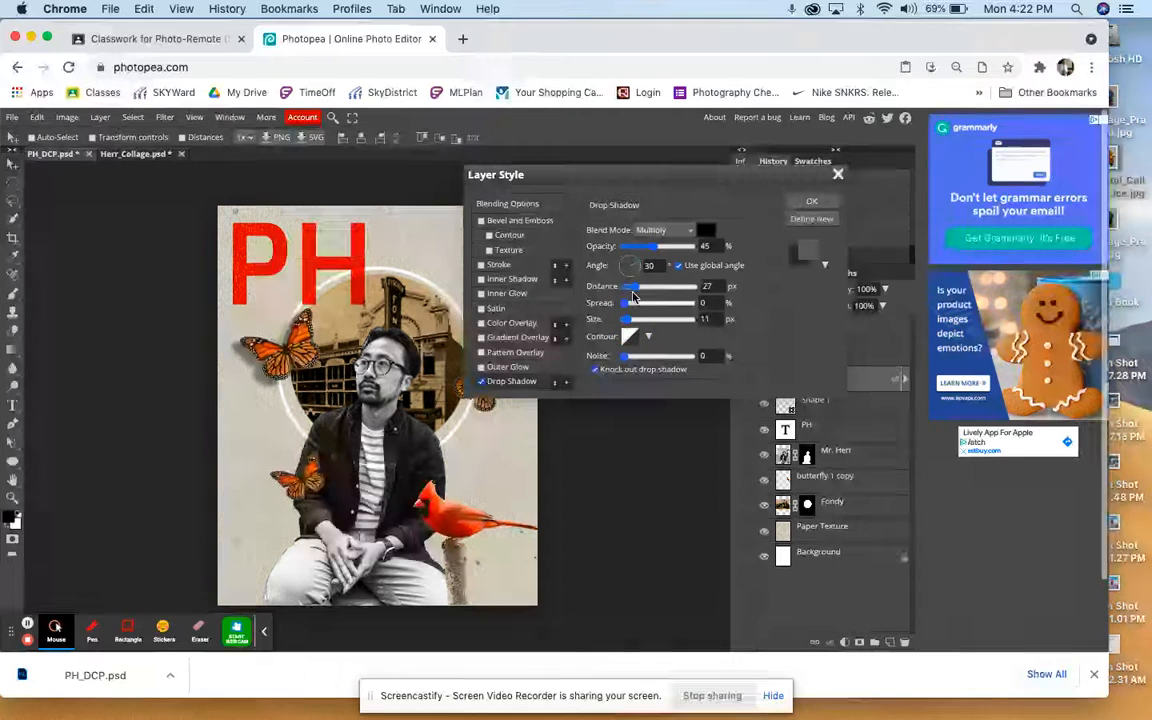
pyautogui.moveTo(633, 288); pyautogui.dragTo(629, 288)
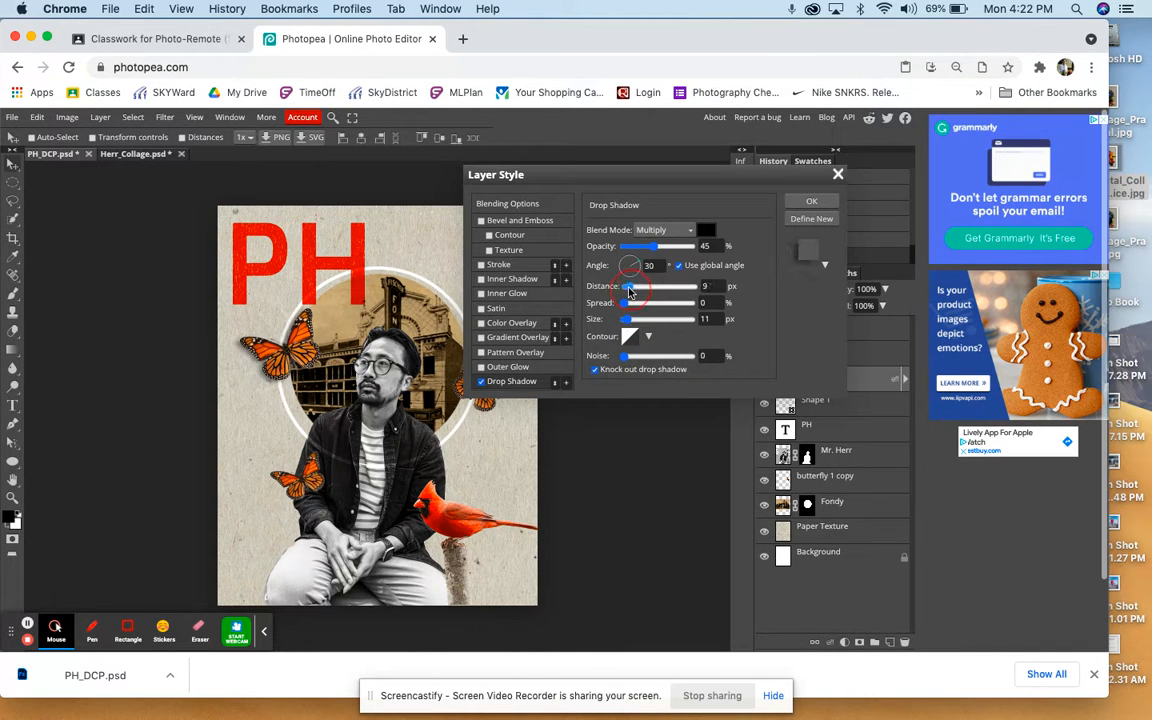
pyautogui.click(811, 201)
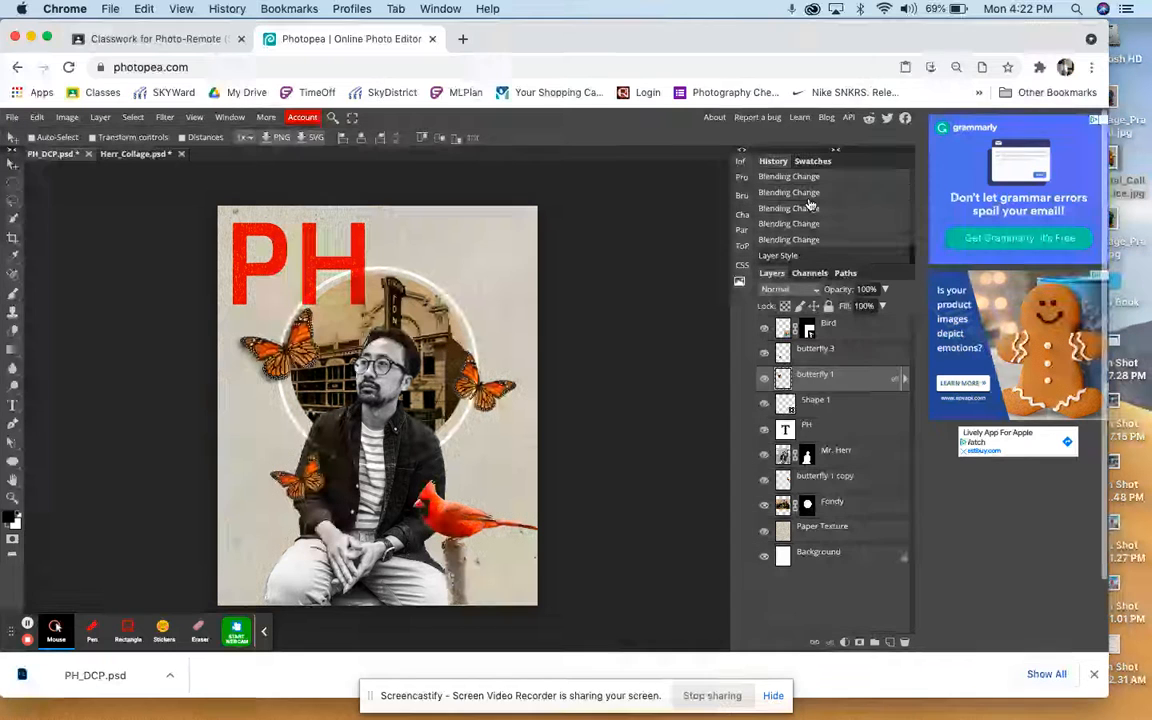
pyautogui.hotkey('ctrl', 'Up')
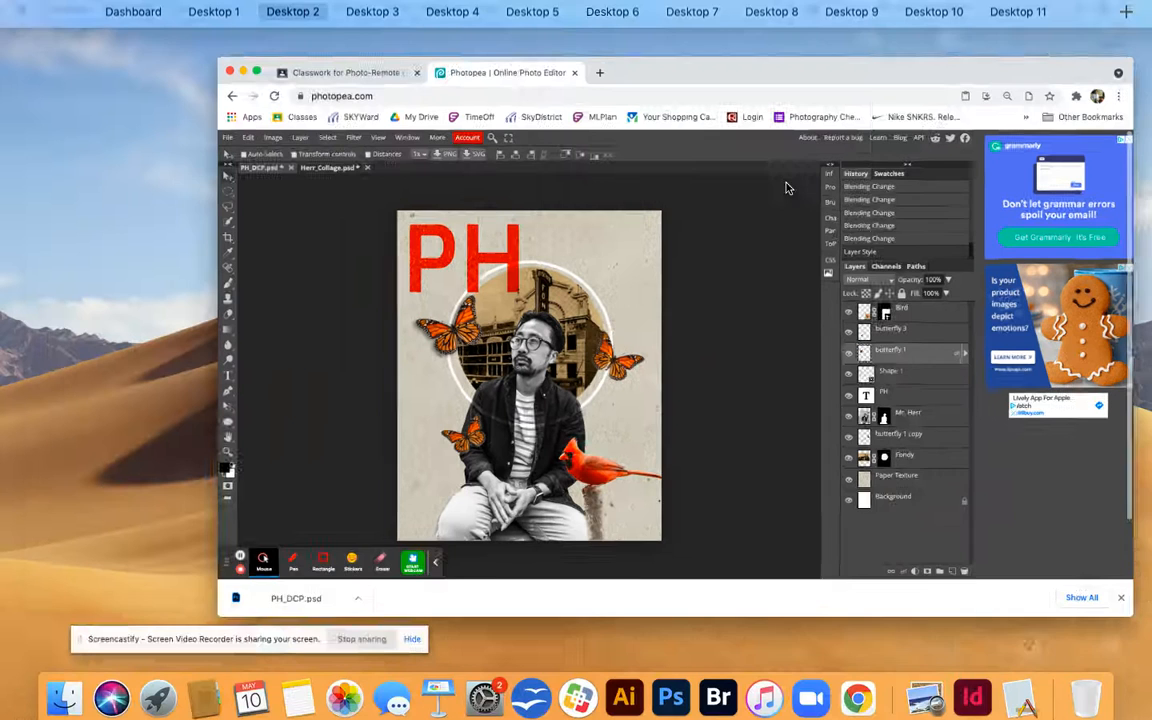
pyautogui.click(532, 270)
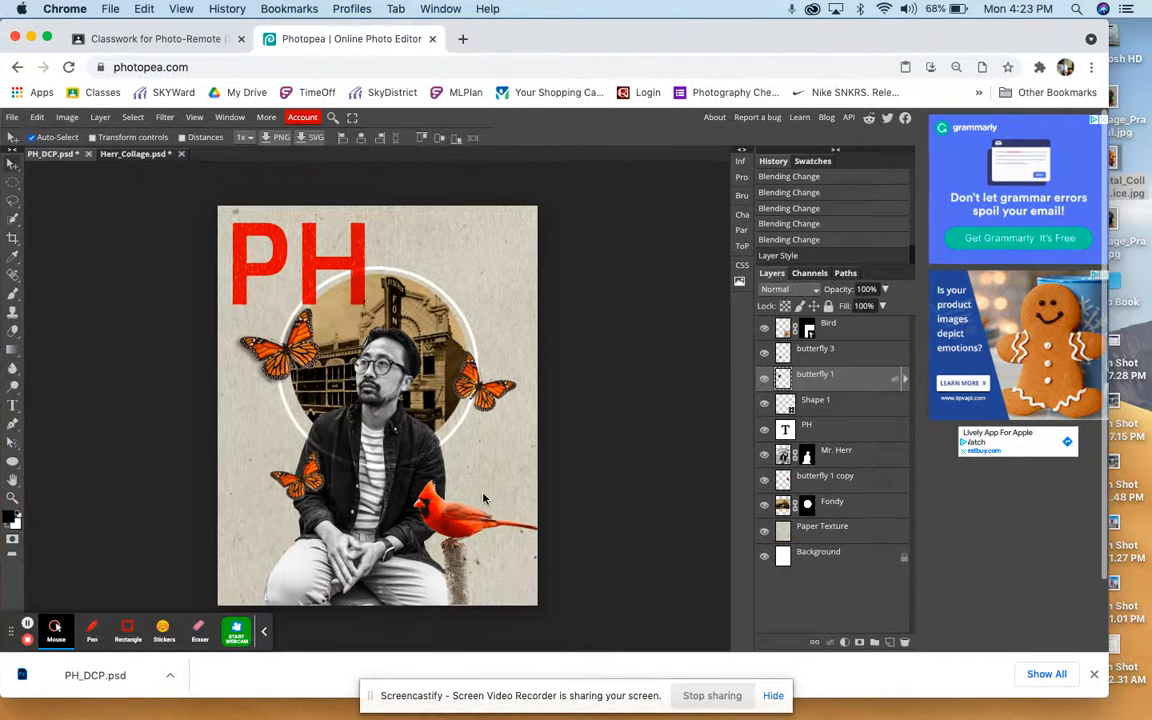
pyautogui.scroll(5, 483, 497)
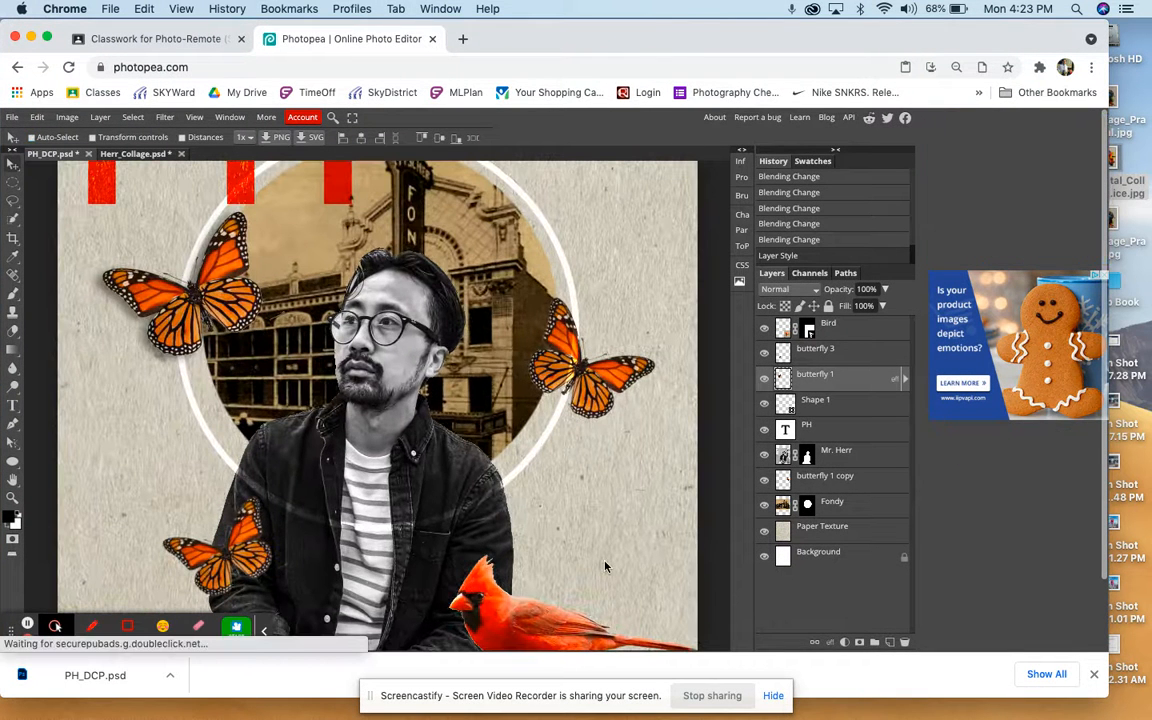
pyautogui.scroll(-4, 604, 567)
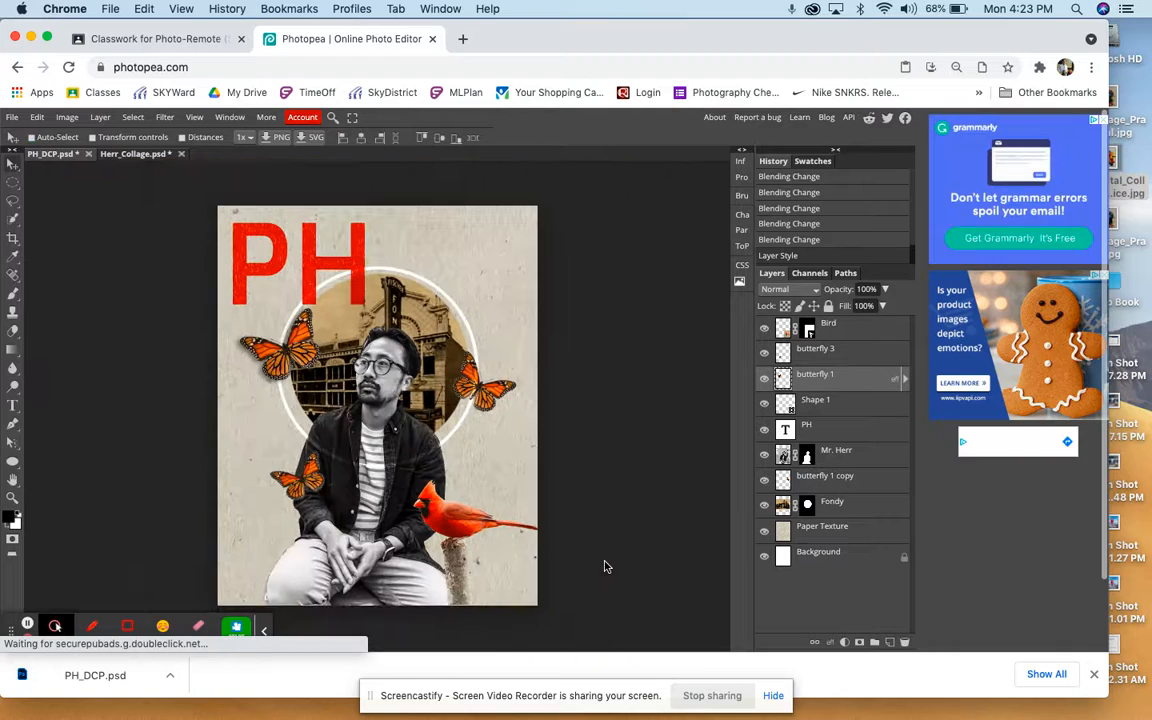